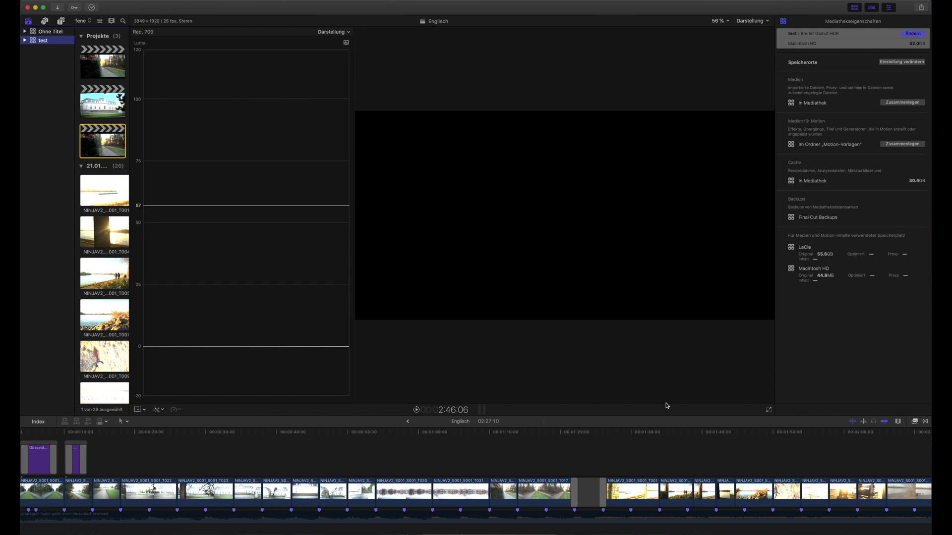
Review the timeline by moving the playhead to the lake and palace shots.
{"action": "left_click", "coordinate": [476, 432]}
{"action": "scroll", "coordinate": [476, 446], "scroll_direction": "left", "scroll_amount": 2}
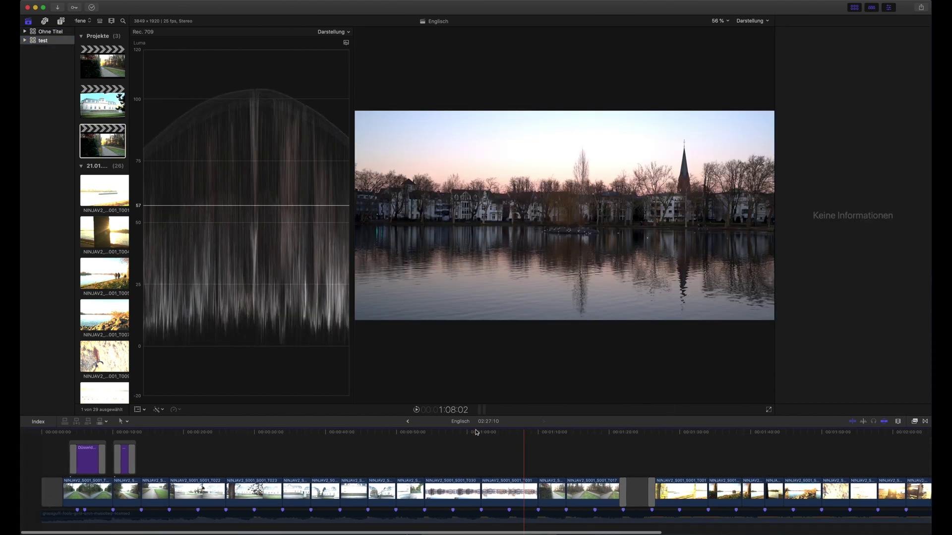
{"action": "left_click", "coordinate": [320, 432]}
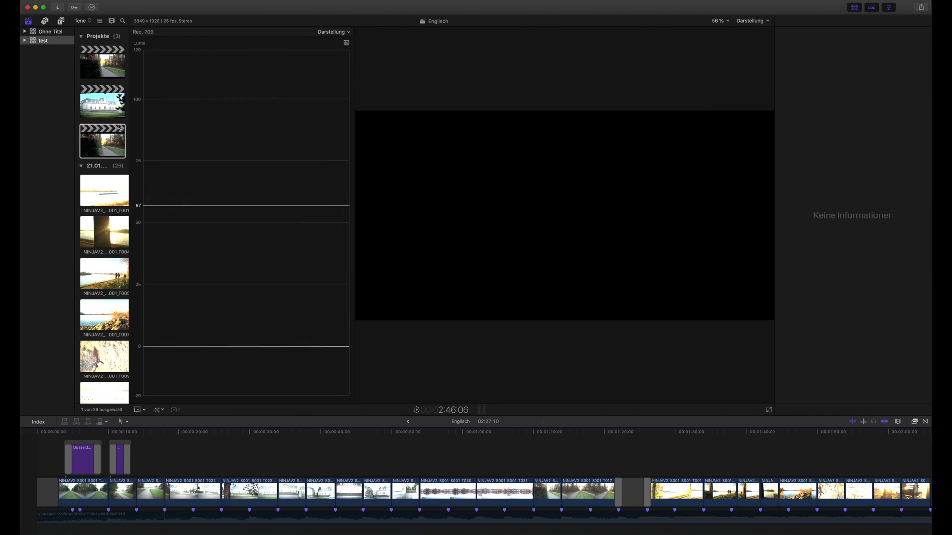
{"action": "scroll", "coordinate": [104, 149], "scroll_direction": "up", "scroll_amount": 2}
Confirm the Englisch project settings: 3840×1920, 25p, ProRes 422, Rec. 709.
{"action": "left_click", "coordinate": [114, 156]}
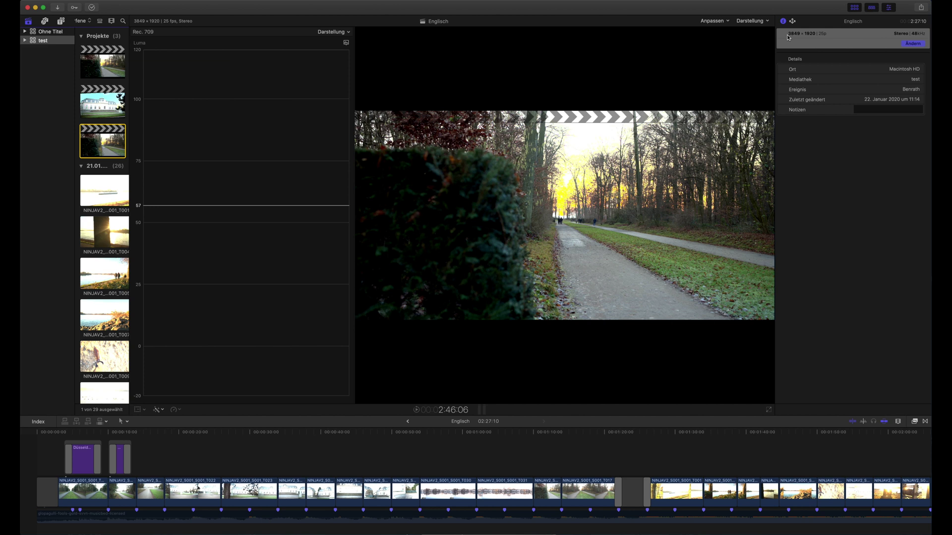
{"action": "left_click", "coordinate": [908, 44]}
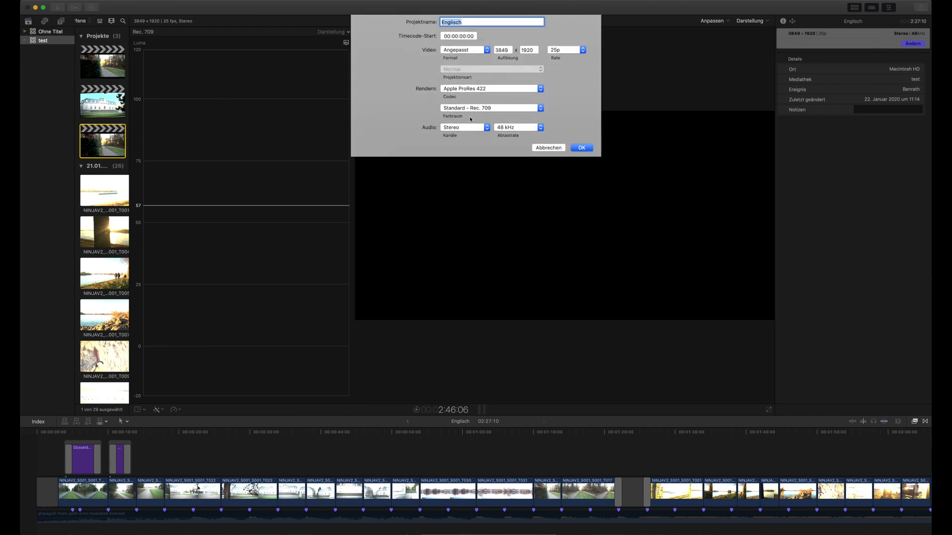
{"action": "left_click", "coordinate": [581, 147]}
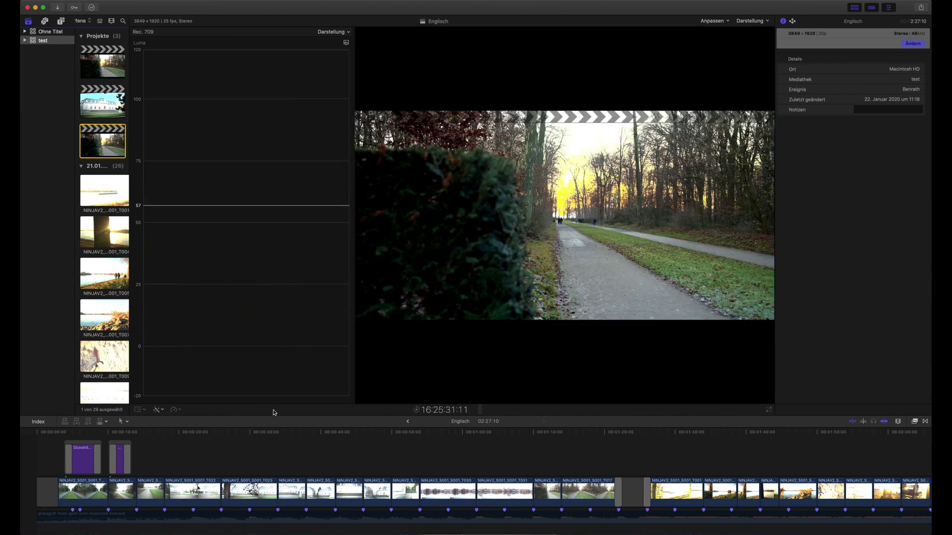
Append clip NINJAV2_S001_S001_T001 to the Englisch timeline end and dismiss the HDR-to-SDR warning.
{"action": "left_click", "coordinate": [261, 461]}
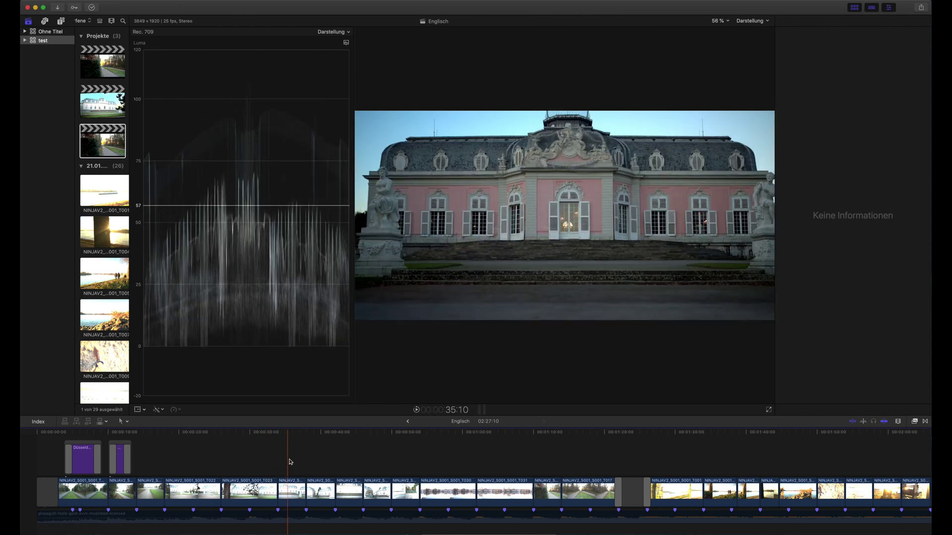
{"action": "scroll", "coordinate": [317, 463], "scroll_direction": "right", "scroll_amount": 10}
{"action": "scroll", "coordinate": [322, 462], "scroll_direction": "right", "scroll_amount": 1}
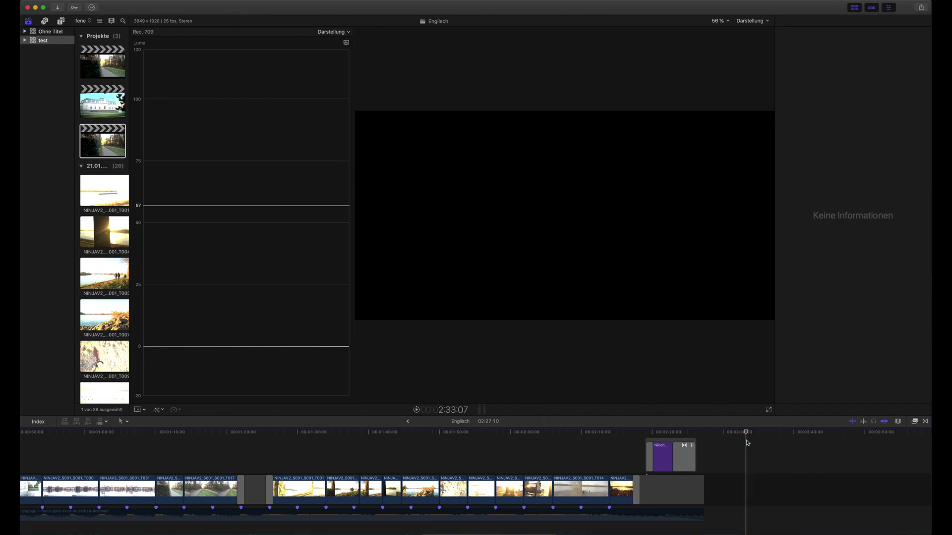
{"action": "left_click", "coordinate": [106, 189]}
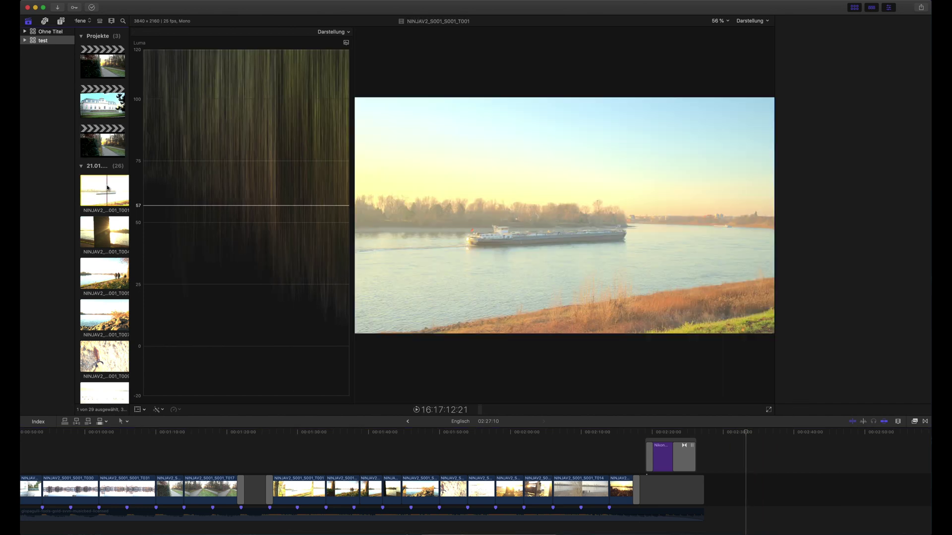
{"action": "key", "text": "e"}
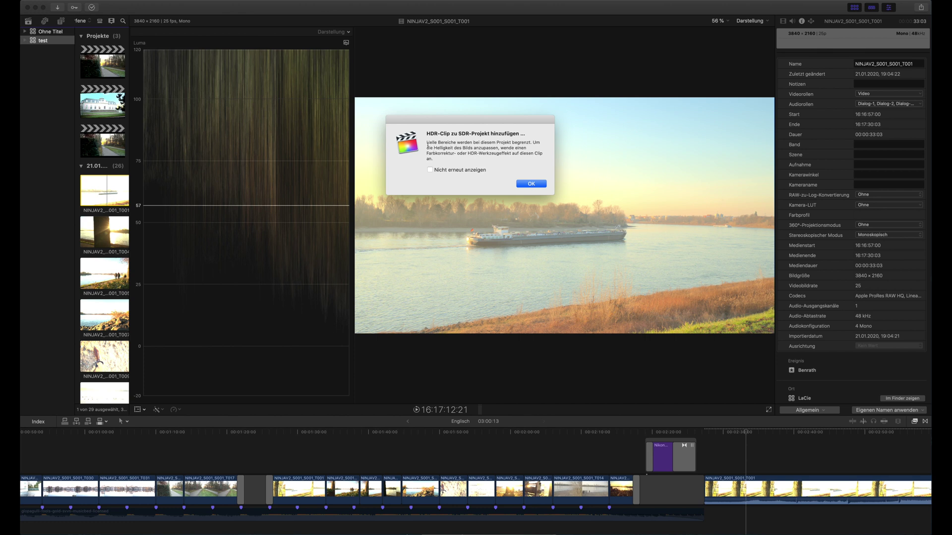
{"action": "left_click", "coordinate": [531, 184]}
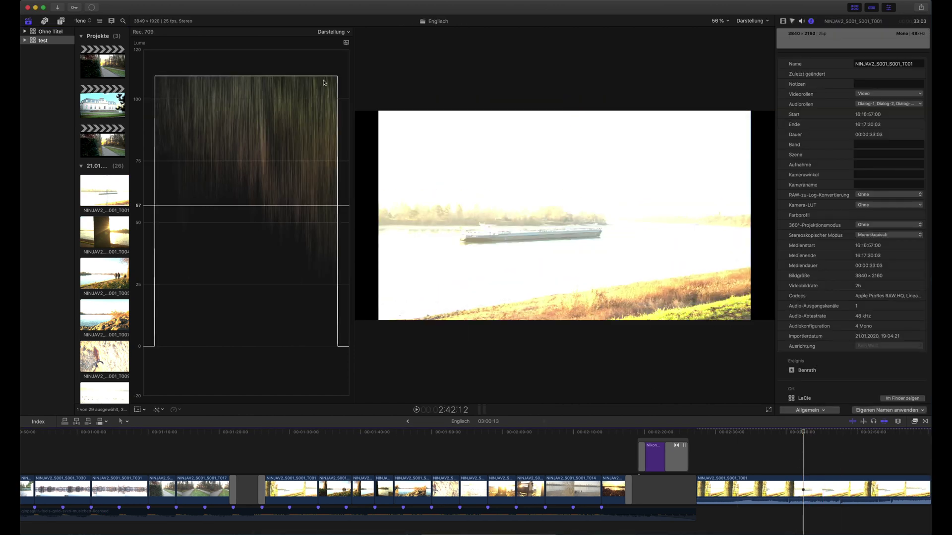
On the river clip's Color Board, reset a trial saturation change, then darken highlights and shadows.
{"action": "left_click", "coordinate": [793, 22]}
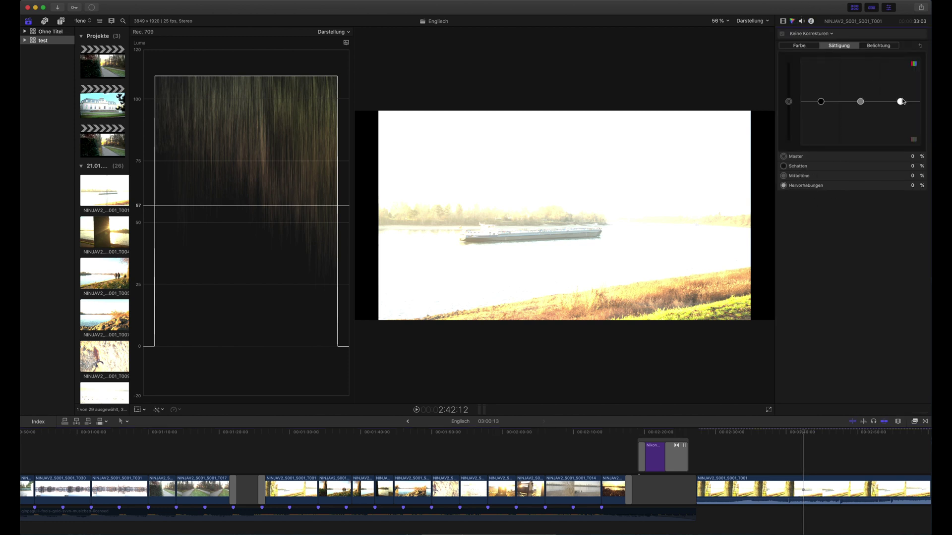
{"action": "left_click_drag", "start_coordinate": [903, 101], "coordinate": [901, 119]}
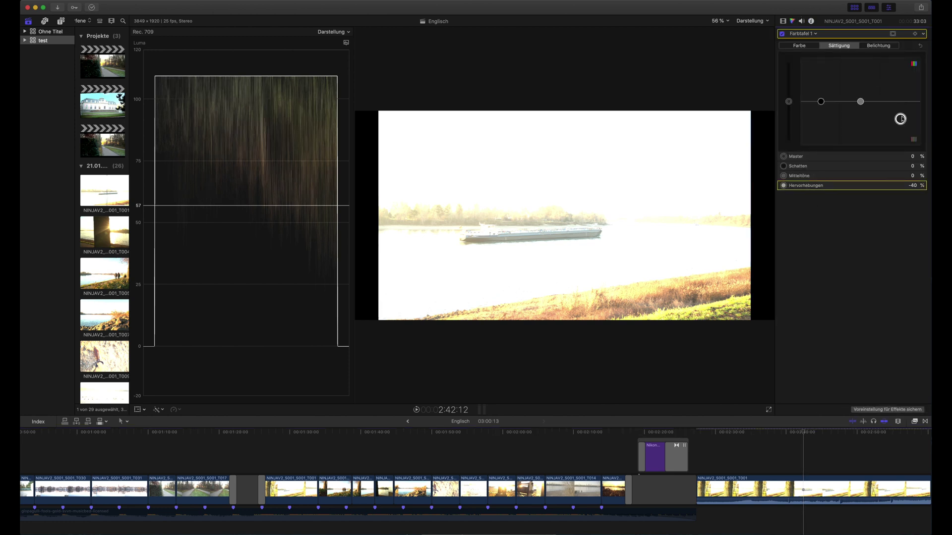
{"action": "key", "text": "space"}
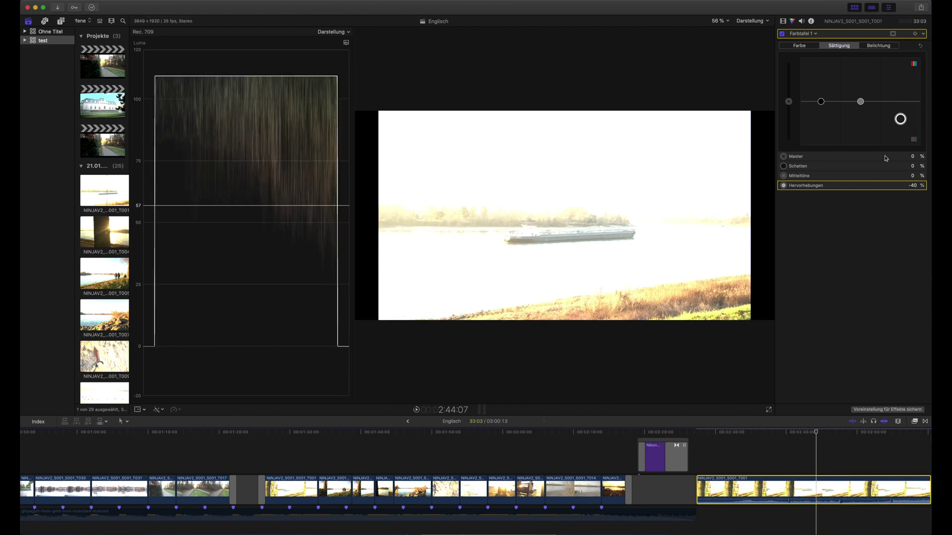
{"action": "left_click", "coordinate": [920, 46]}
{"action": "left_click", "coordinate": [879, 45]}
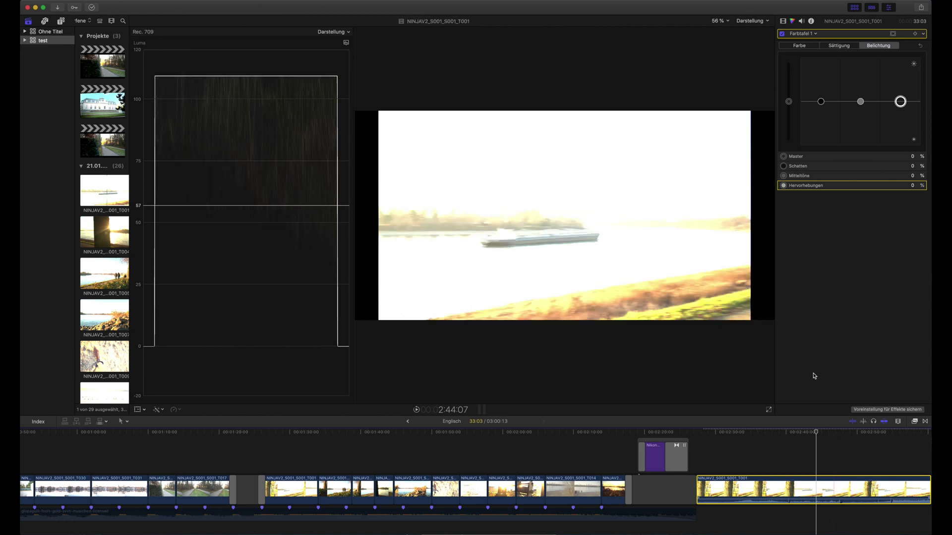
{"action": "left_click_drag", "start_coordinate": [900, 102], "coordinate": [900, 130]}
{"action": "left_click_drag", "start_coordinate": [821, 102], "coordinate": [822, 126]}
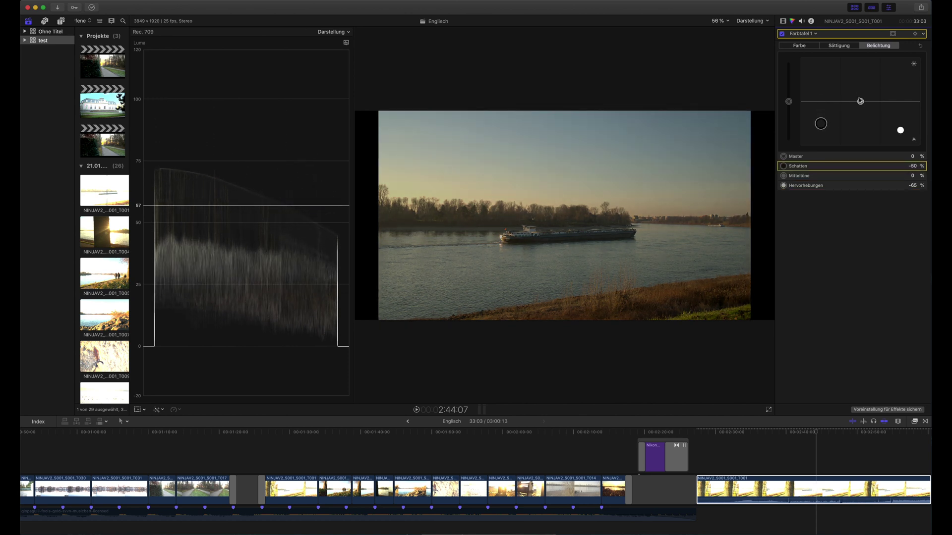
{"action": "left_click_drag", "start_coordinate": [860, 101], "coordinate": [861, 95]}
Fine-tune the river clip's exposure to highlights -70%, shadows -65%, midtones +27%.
{"action": "scroll", "coordinate": [598, 451], "scroll_direction": "right", "scroll_amount": 5}
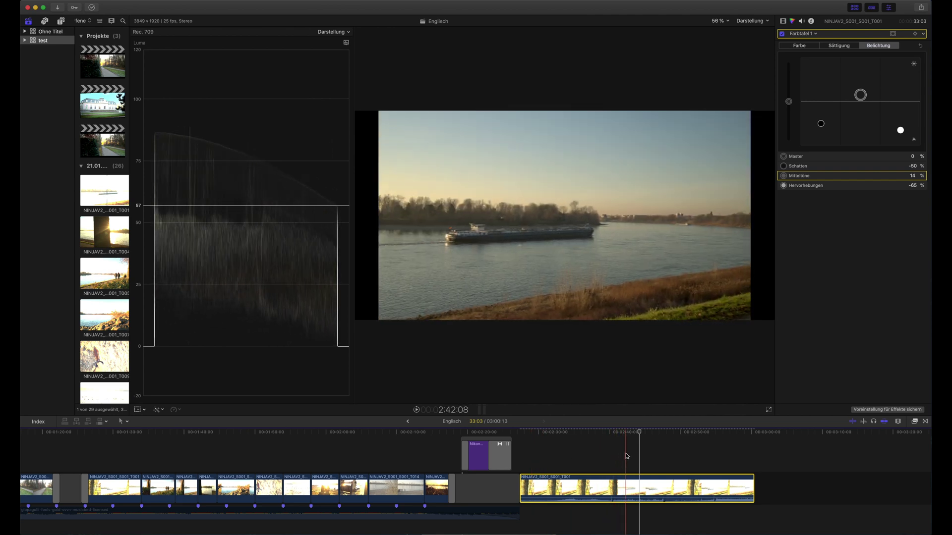
{"action": "left_click", "coordinate": [626, 456]}
{"action": "left_click", "coordinate": [628, 486]}
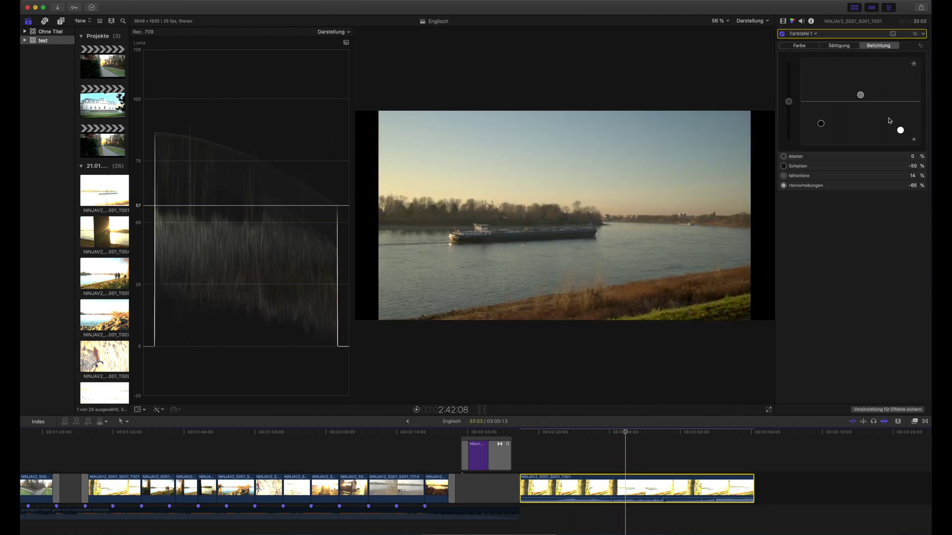
{"action": "left_click_drag", "start_coordinate": [900, 130], "coordinate": [901, 132]}
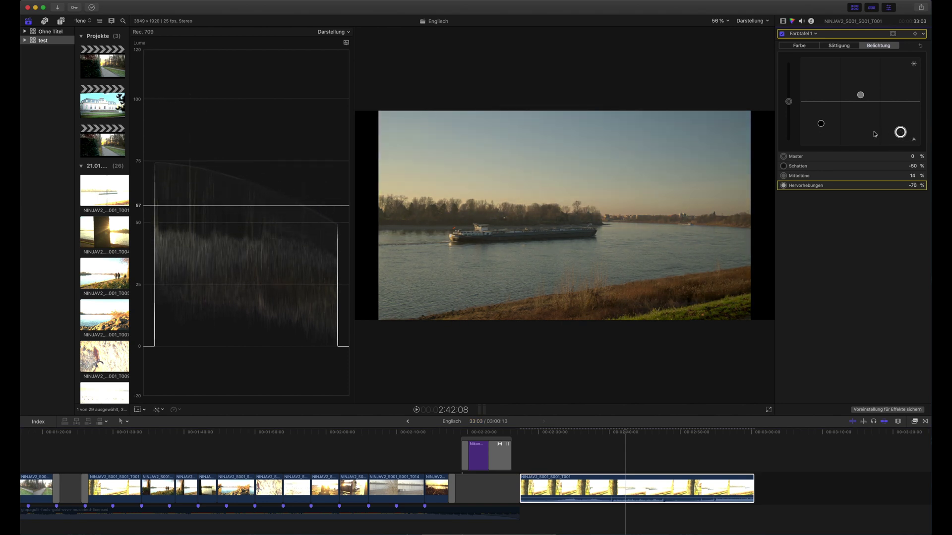
{"action": "left_click", "coordinate": [820, 124]}
{"action": "left_click_drag", "start_coordinate": [819, 126], "coordinate": [818, 133]}
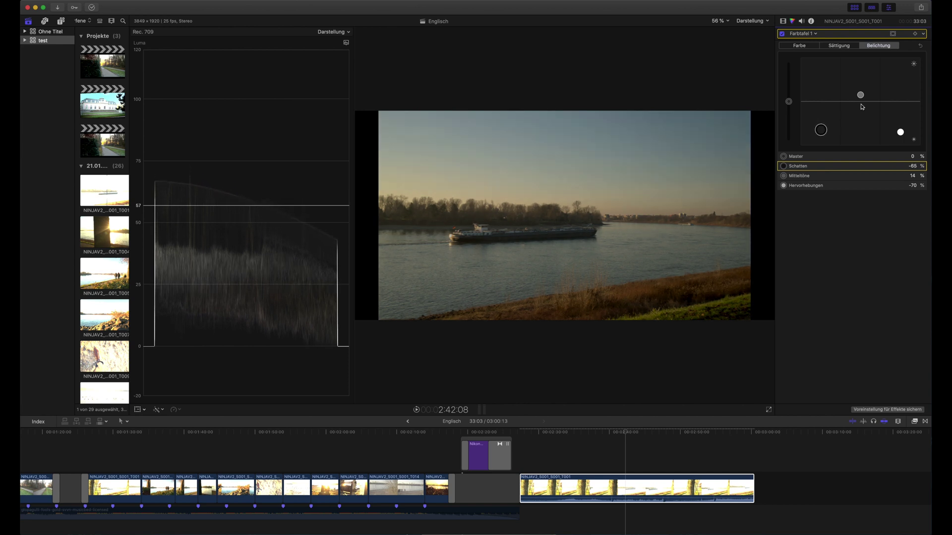
{"action": "left_click_drag", "start_coordinate": [860, 94], "coordinate": [862, 93]}
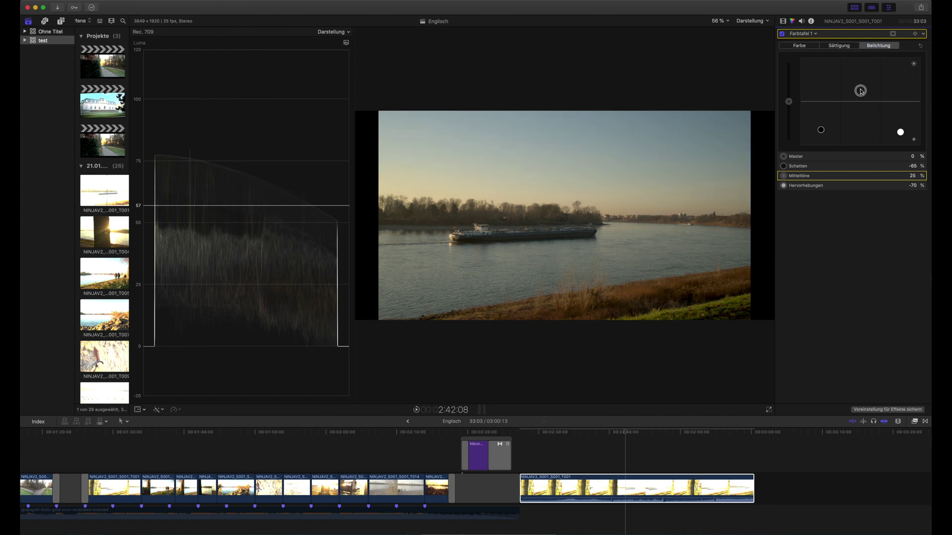
{"action": "left_click_drag", "start_coordinate": [861, 91], "coordinate": [861, 91]}
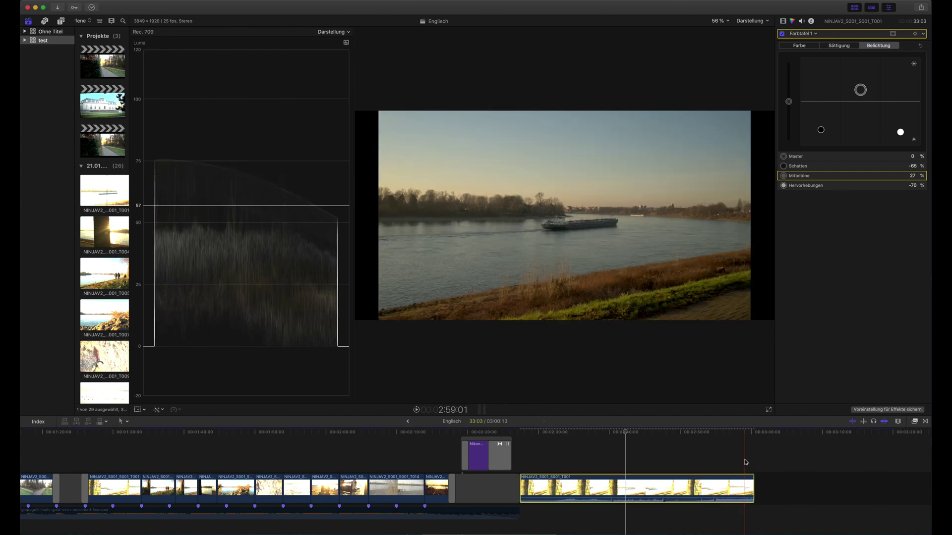
{"action": "scroll", "coordinate": [595, 491], "scroll_direction": "right", "scroll_amount": 3}
Paste a copy of the graded river clip at the end of the timeline.
{"action": "left_click", "coordinate": [549, 492]}
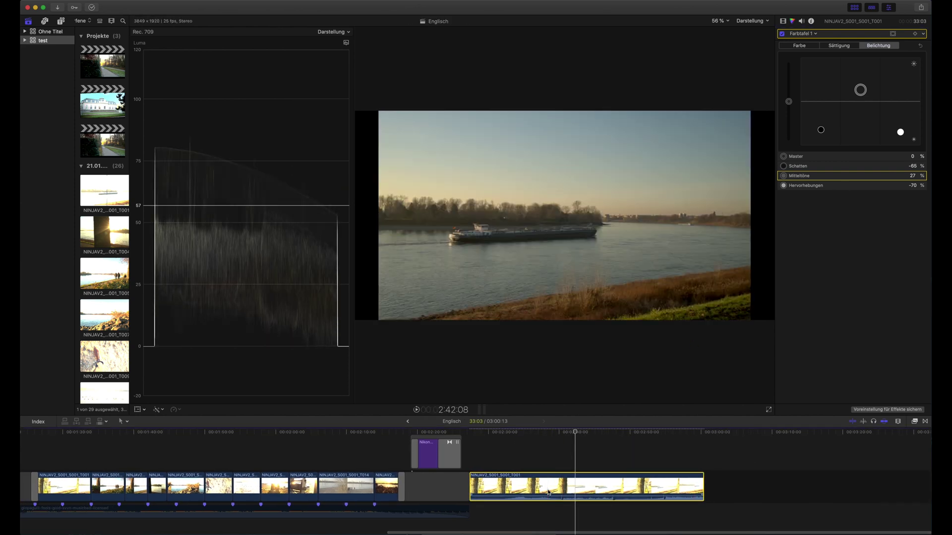
{"action": "left_click", "coordinate": [719, 445]}
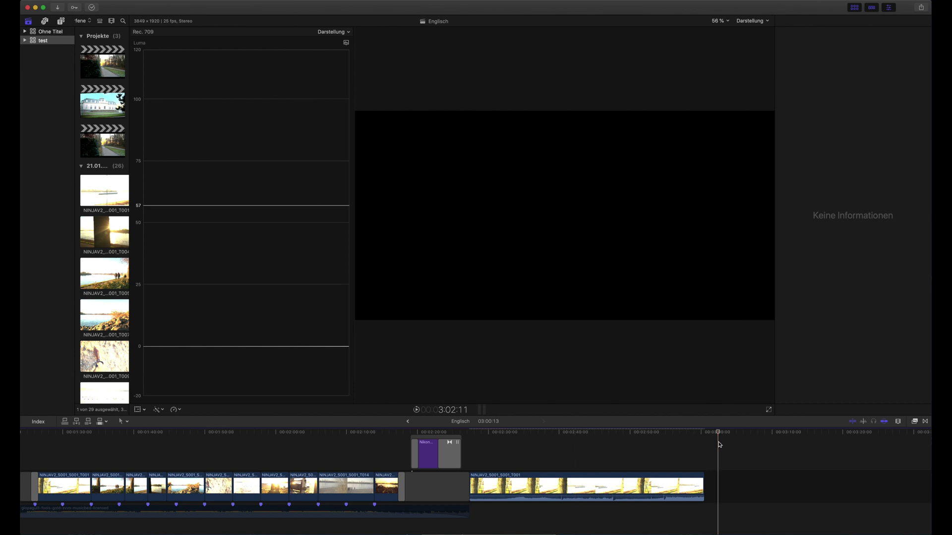
{"action": "key", "text": "super+v"}
{"action": "left_click", "coordinate": [581, 462]}
{"action": "key", "text": "super+6"}
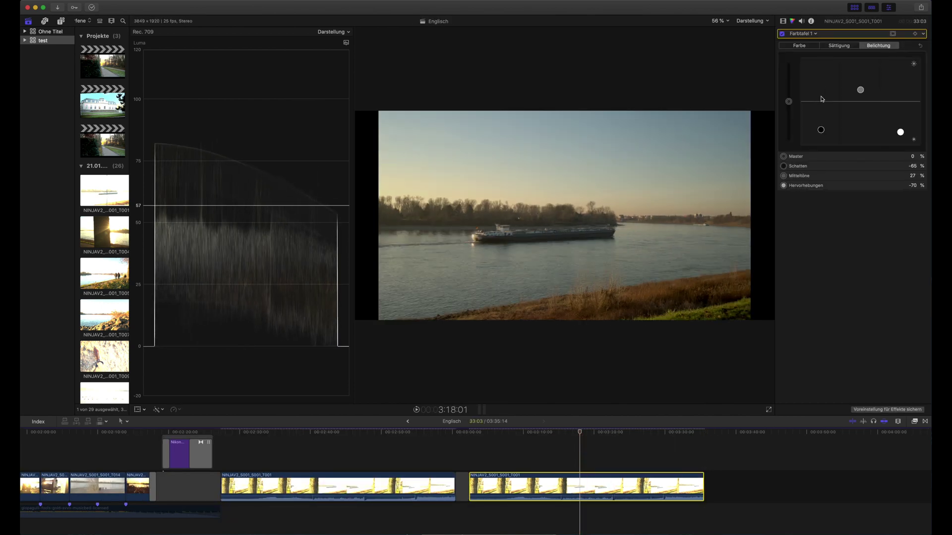
Show the copy's ProRes RAW HQ info and open its RAW-to-Log conversion choices.
{"action": "left_click", "coordinate": [810, 21]}
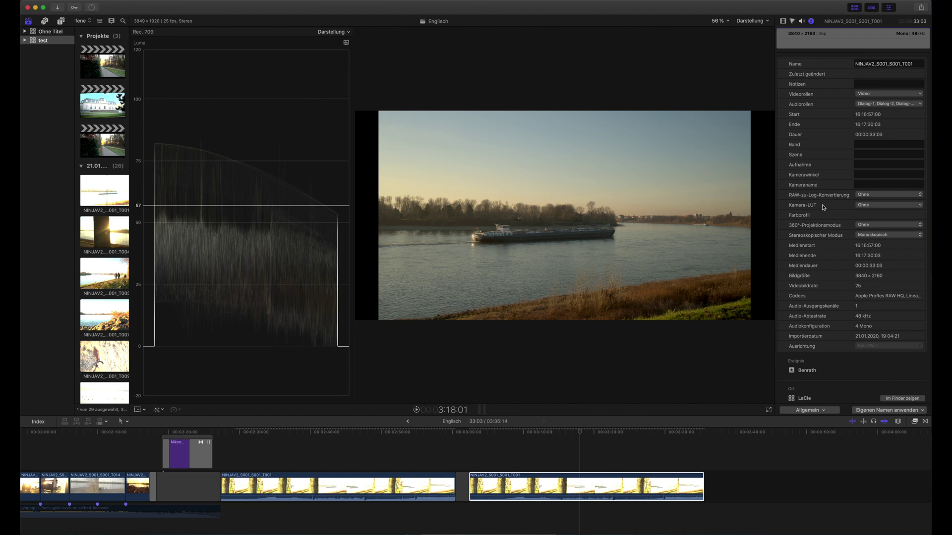
{"action": "left_click", "coordinate": [860, 196]}
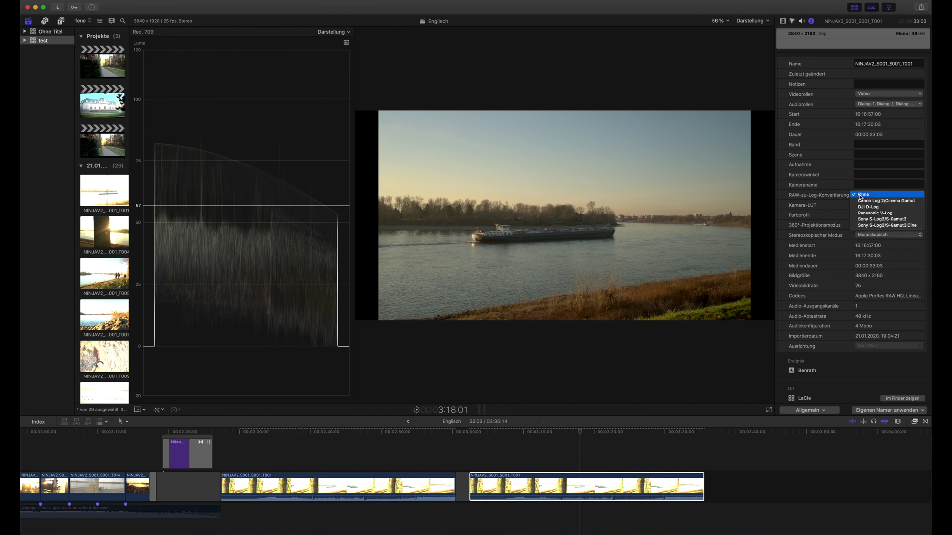
{"action": "left_click", "coordinate": [860, 197]}
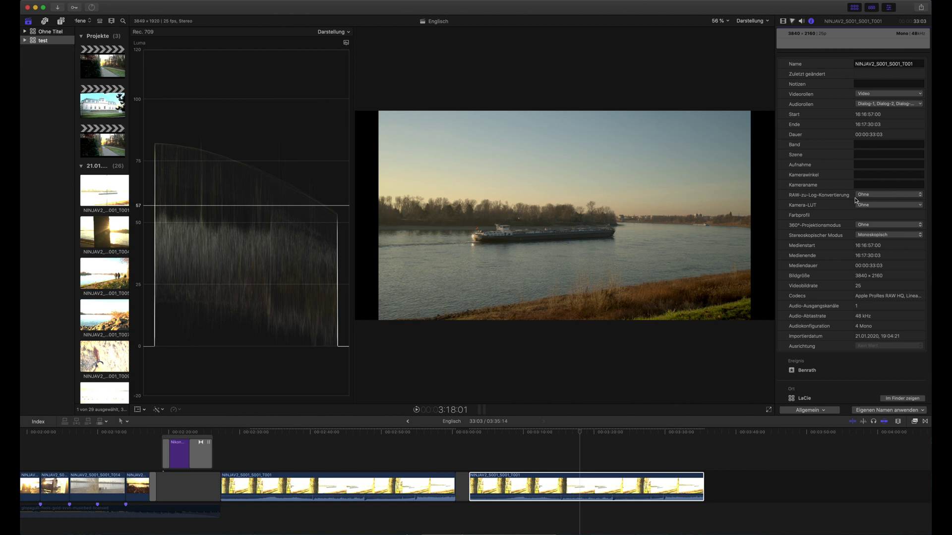
{"action": "left_click", "coordinate": [879, 197]}
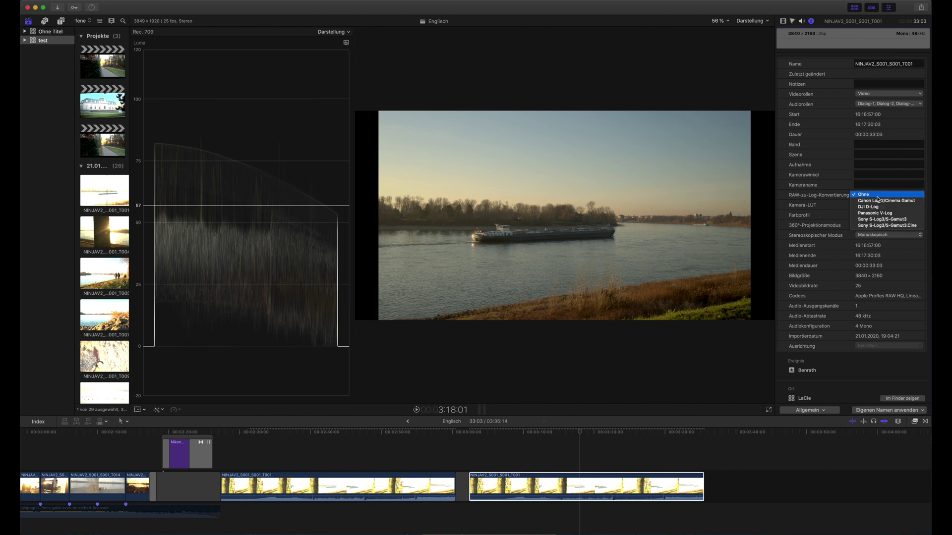
Set the copy's RAW-to-Log conversion to Sony S-Log3/S-Gamut3 and reset its exposure adjustments.
{"action": "left_click", "coordinate": [894, 221]}
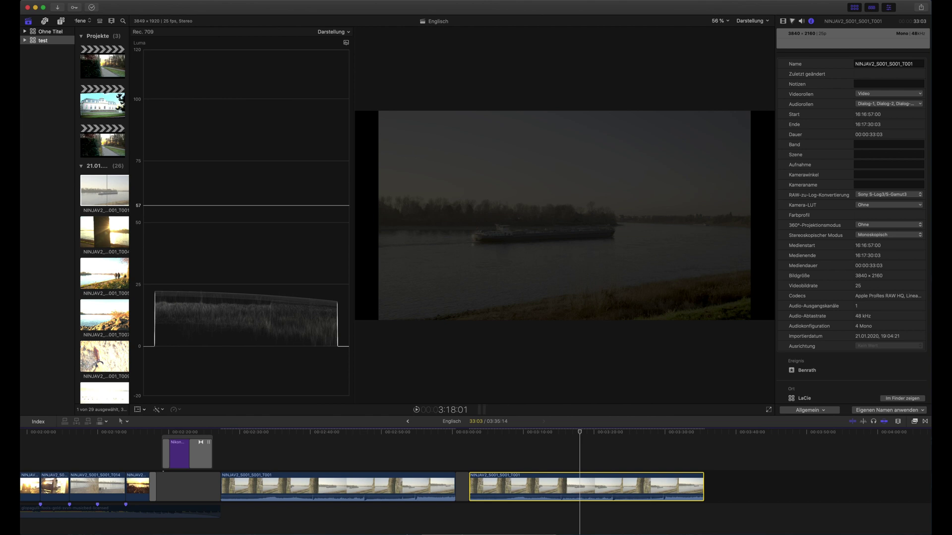
{"action": "left_click", "coordinate": [793, 23]}
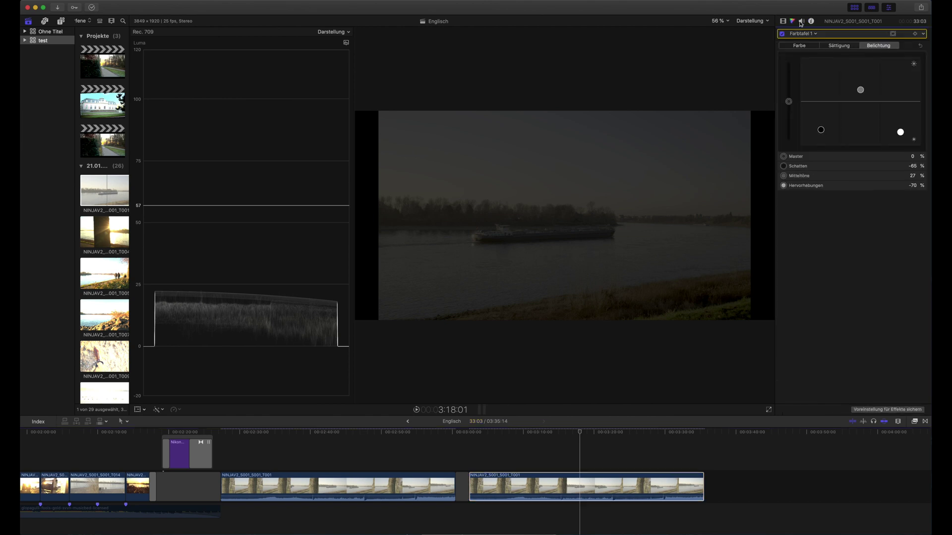
{"action": "left_click", "coordinate": [920, 47]}
{"action": "left_click", "coordinate": [811, 21]}
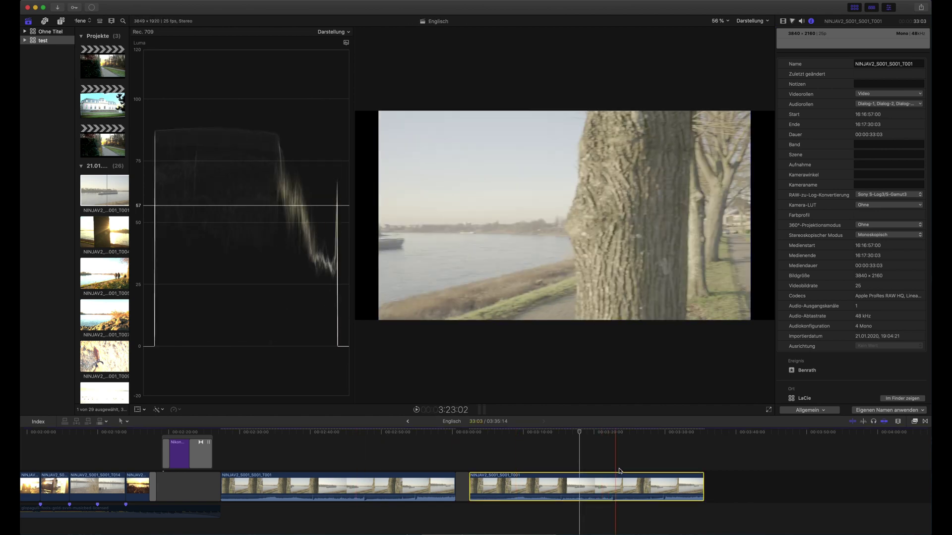
Select the riverside tree clip and search the video effects browser for LUT effects.
{"action": "left_click", "coordinate": [530, 468]}
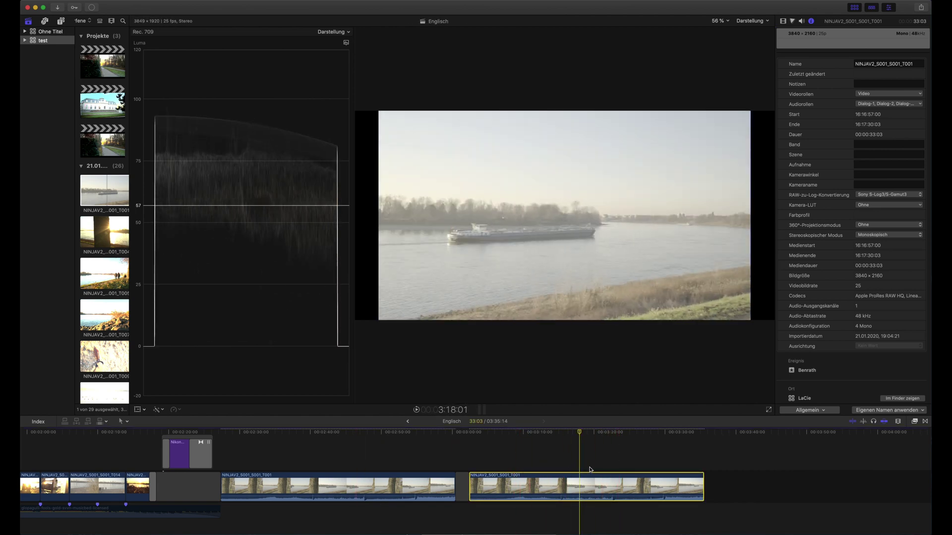
{"action": "left_click", "coordinate": [622, 468]}
{"action": "key", "text": "c"}
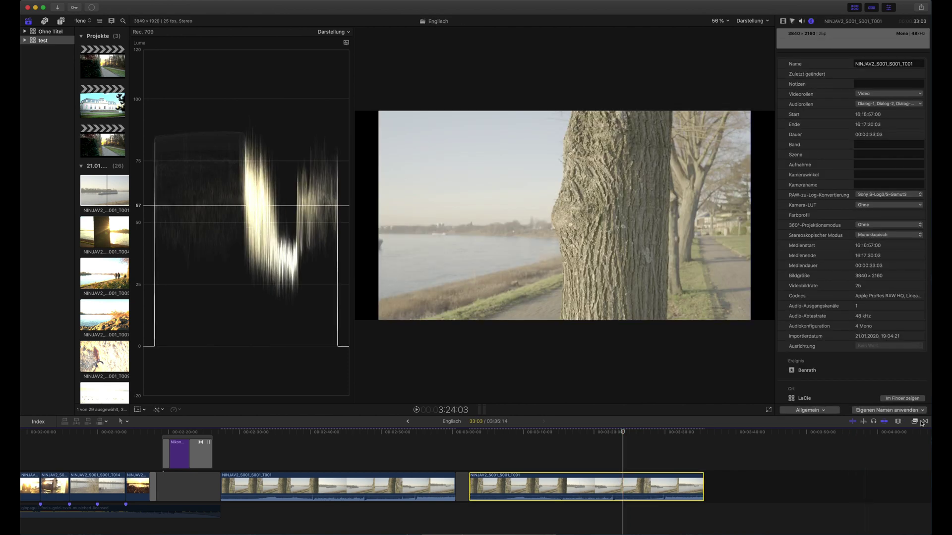
{"action": "left_click", "coordinate": [925, 423]}
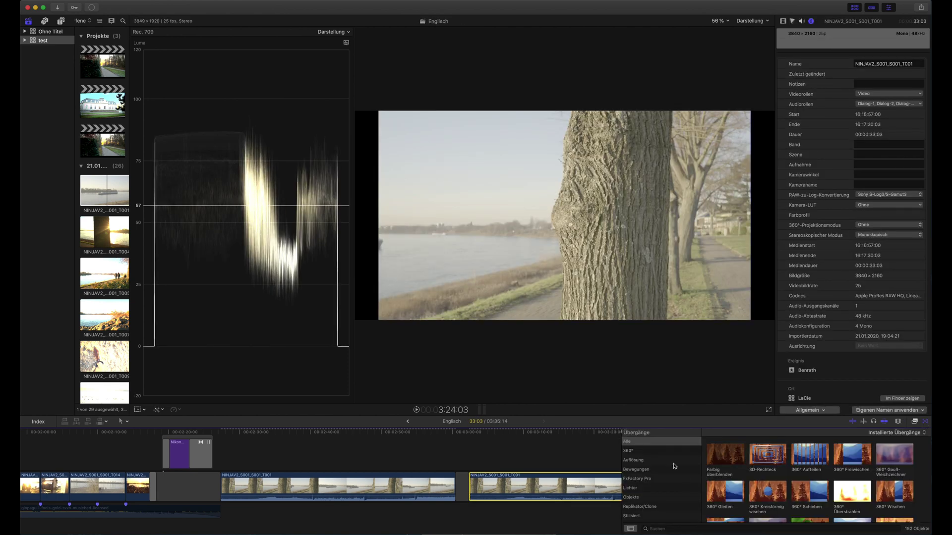
{"action": "key", "text": "super+5"}
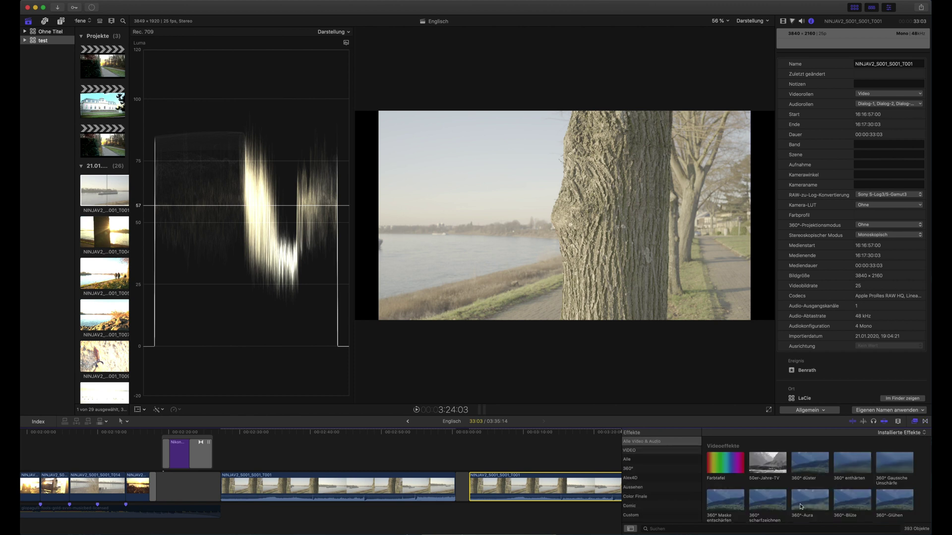
{"action": "left_click", "coordinate": [744, 529]}
{"action": "type", "text": "lut"}
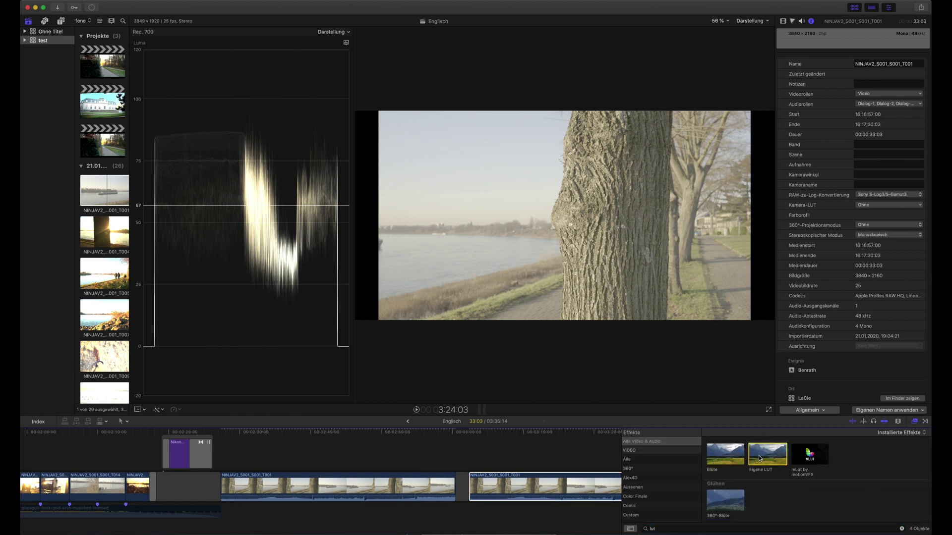
Apply Eigene LUT with the N-Log-to-Rec709 file, Rec. 2020 HLG input, Rec. 709 output.
{"action": "left_click_drag", "start_coordinate": [760, 458], "coordinate": [545, 479]}
{"action": "left_click", "coordinate": [783, 21]}
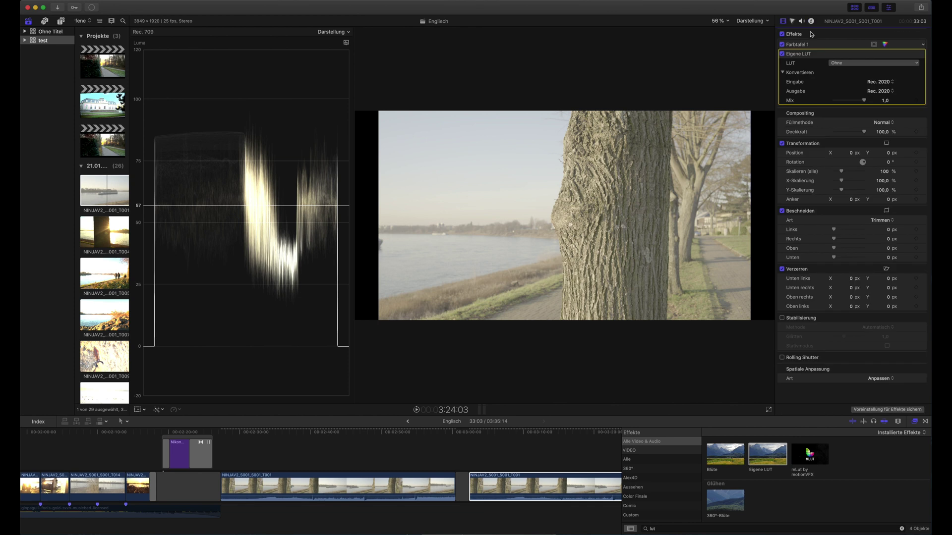
{"action": "left_click", "coordinate": [865, 63]}
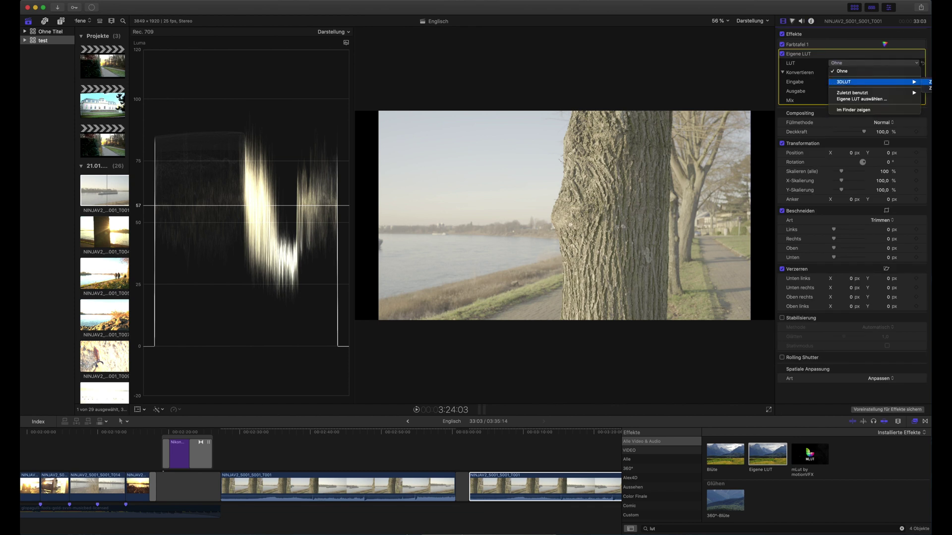
{"action": "left_click", "coordinate": [928, 83]}
{"action": "left_click", "coordinate": [880, 82]}
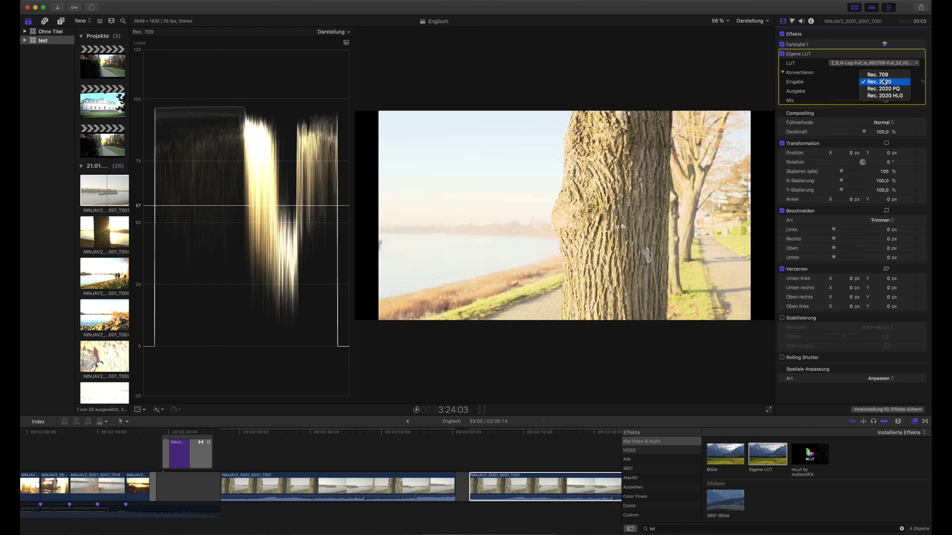
{"action": "left_click", "coordinate": [884, 82]}
{"action": "left_click", "coordinate": [880, 91]}
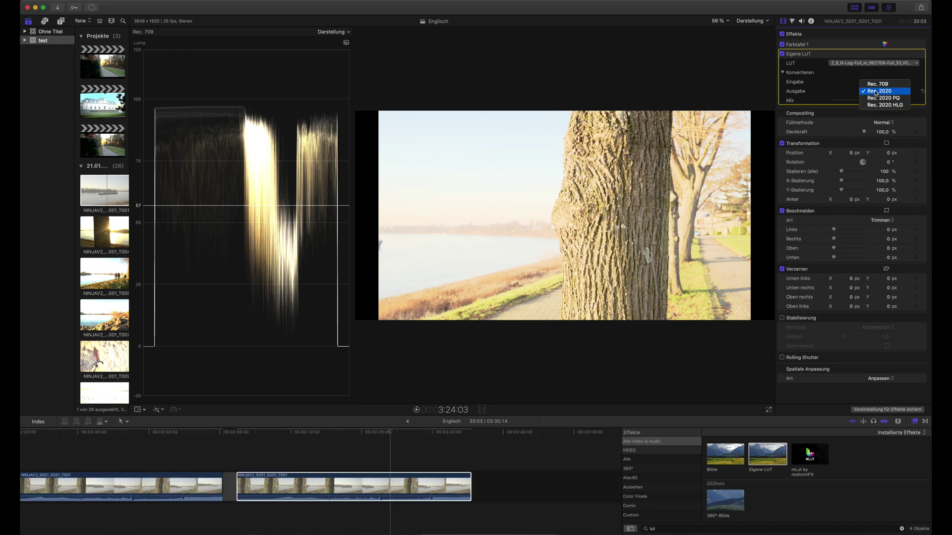
{"action": "left_click", "coordinate": [879, 84]}
{"action": "left_click", "coordinate": [879, 85]}
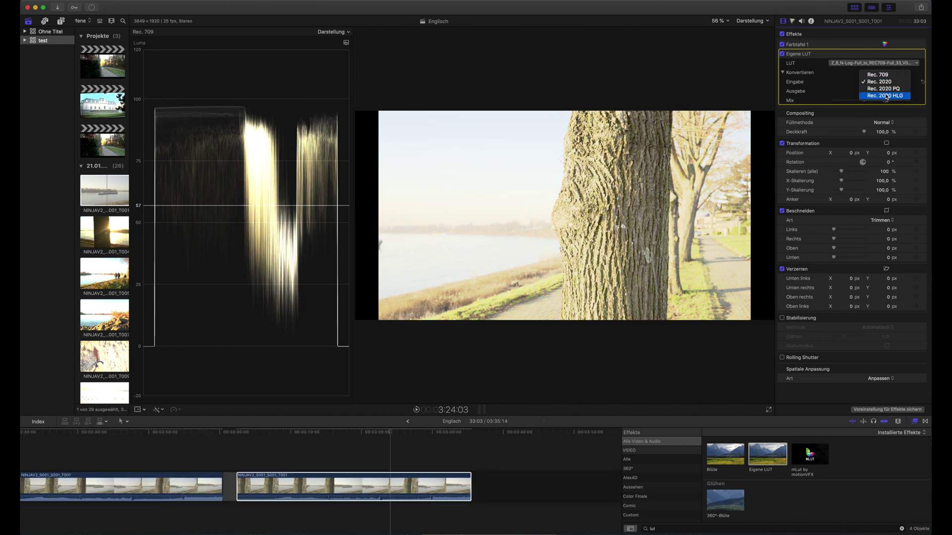
{"action": "left_click", "coordinate": [875, 99]}
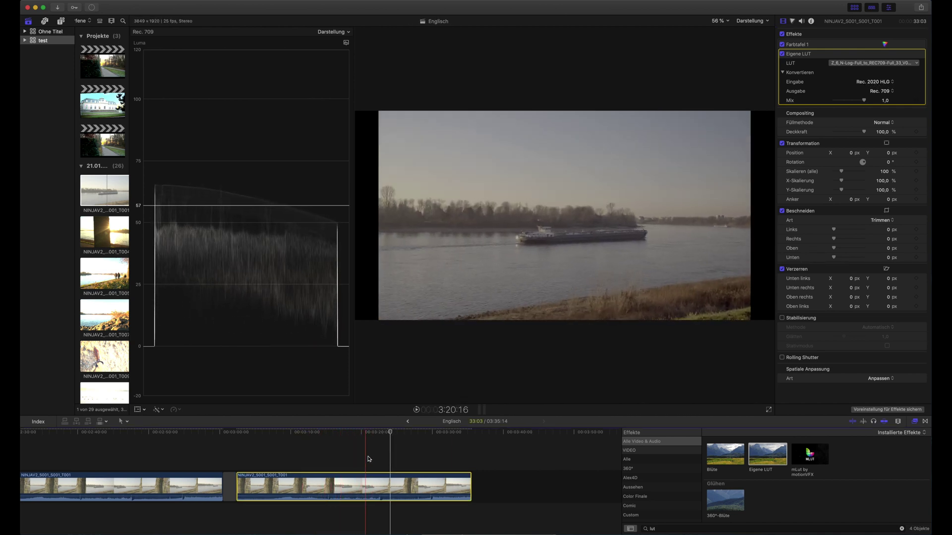
Compare the river clip with the LUT switched off and on across different frames.
{"action": "left_click", "coordinate": [341, 463]}
{"action": "left_click", "coordinate": [340, 483]}
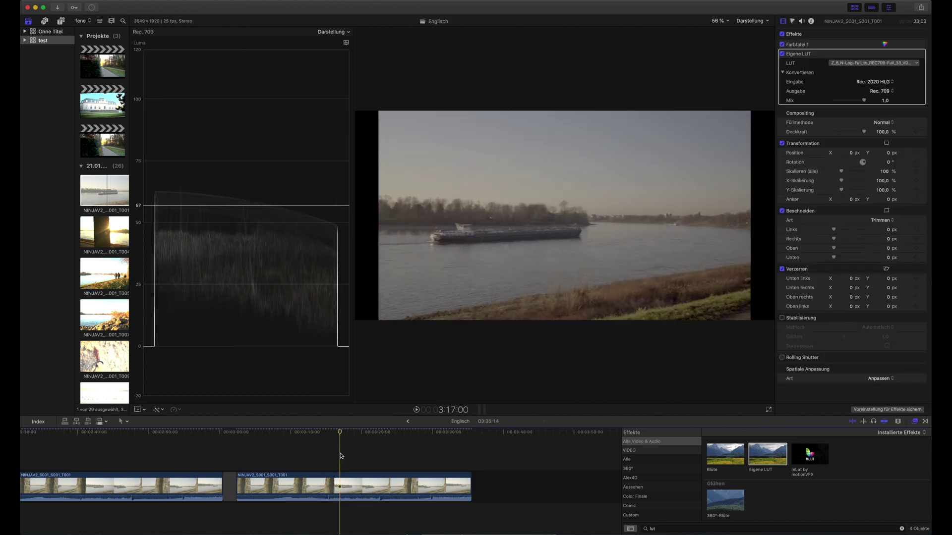
{"action": "left_click", "coordinate": [782, 54]}
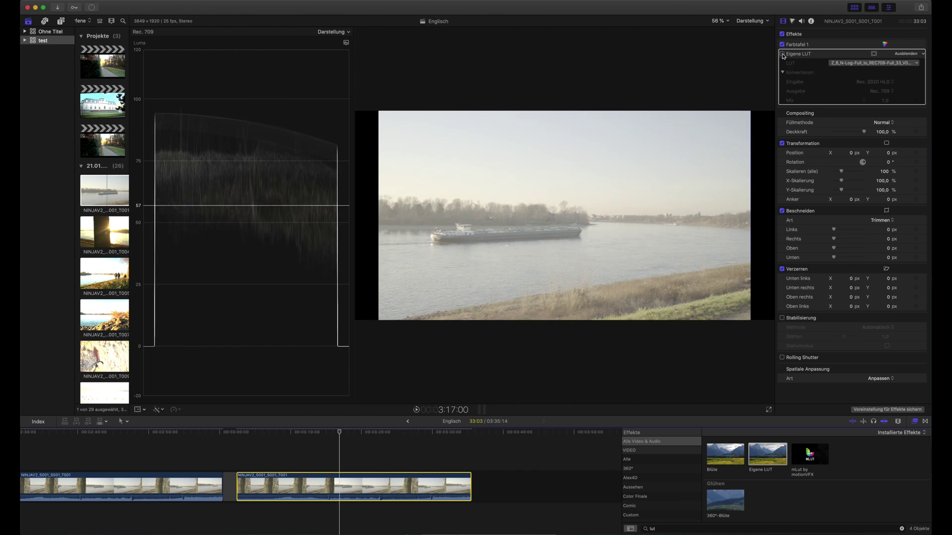
{"action": "left_click", "coordinate": [783, 54]}
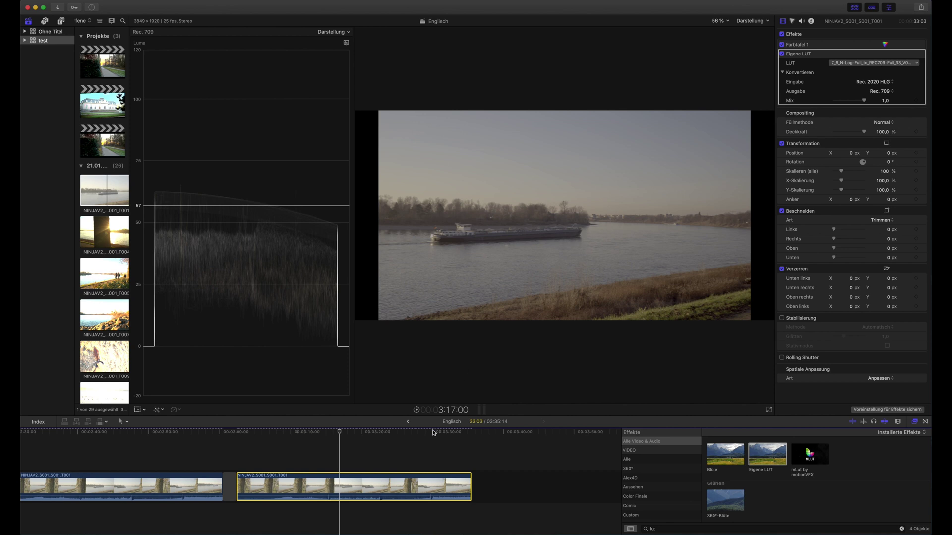
{"action": "left_click", "coordinate": [399, 466]}
{"action": "left_click", "coordinate": [348, 466]}
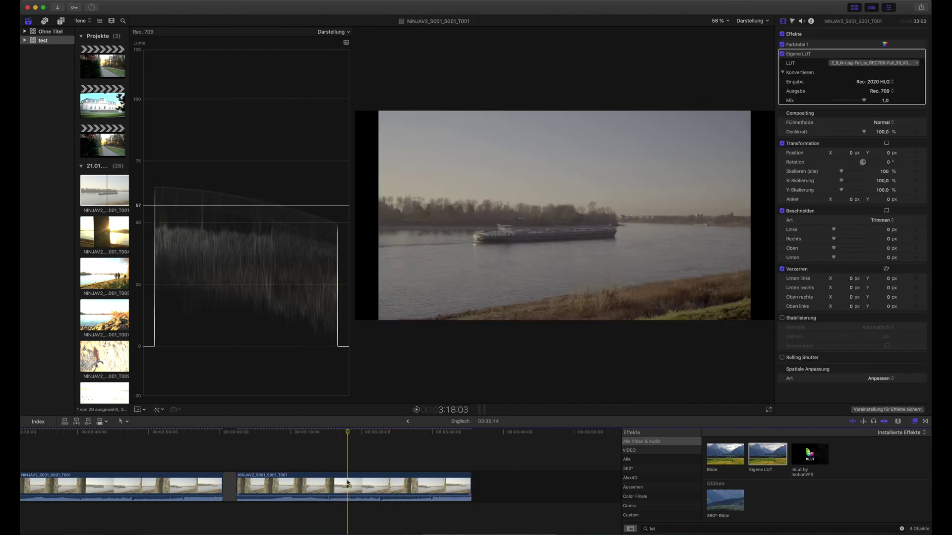
Set the ship clip's exposure with highlights about 19% and shadows about -26%.
{"action": "left_click", "coordinate": [349, 485]}
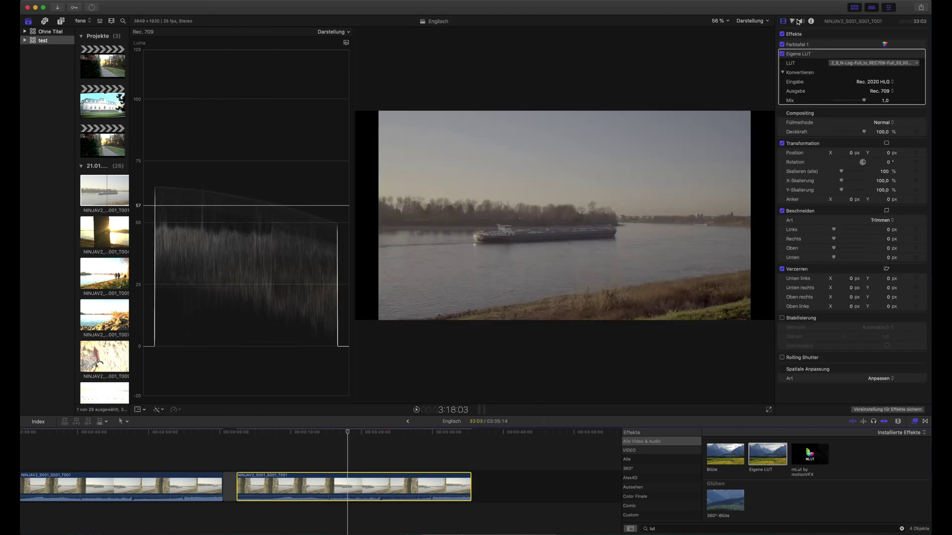
{"action": "key", "text": "super+6"}
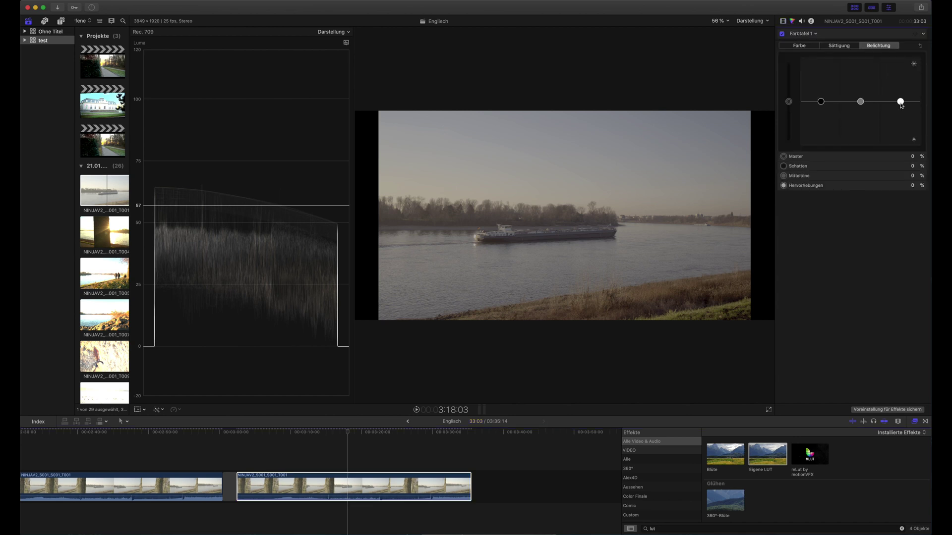
{"action": "mouse_move", "coordinate": [901, 103]}
{"action": "left_mouse_down"}
{"action": "mouse_move", "coordinate": [900, 81]}
{"action": "mouse_move", "coordinate": [900, 94]}
{"action": "left_mouse_up"}
{"action": "left_click", "coordinate": [820, 101]}
{"action": "left_click_drag", "start_coordinate": [821, 101], "coordinate": [861, 102]}
Raise the ship clip's Master saturation to 16% on the Sättigung board.
{"action": "left_click", "coordinate": [840, 46]}
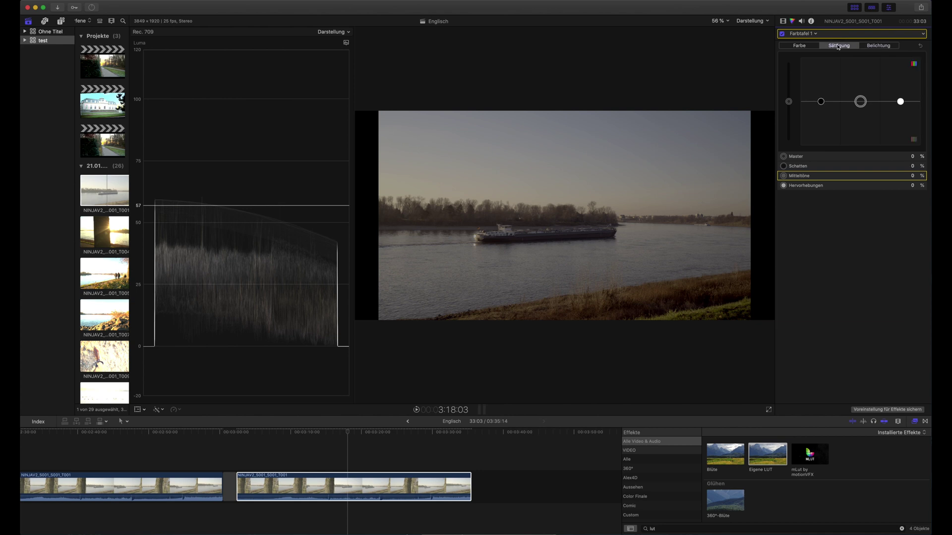
{"action": "left_click", "coordinate": [796, 47]}
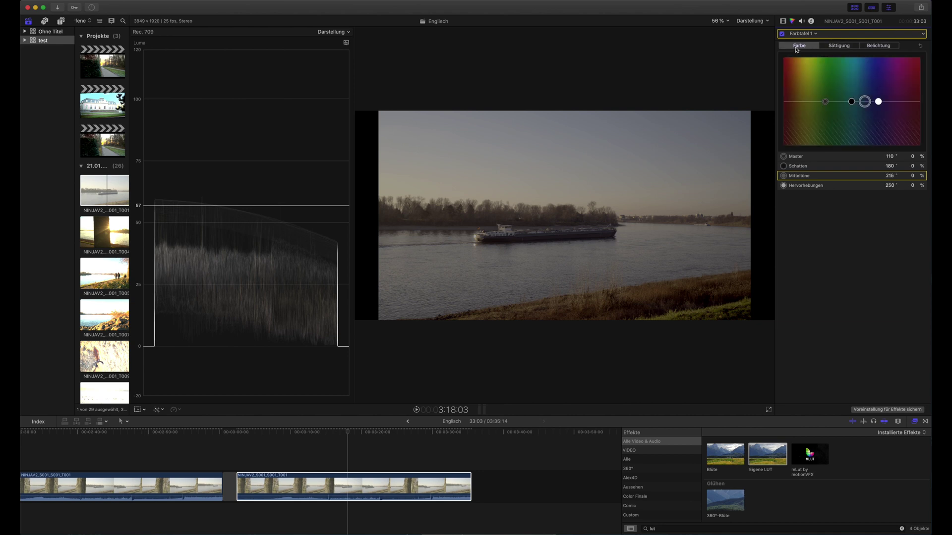
{"action": "left_click", "coordinate": [831, 48]}
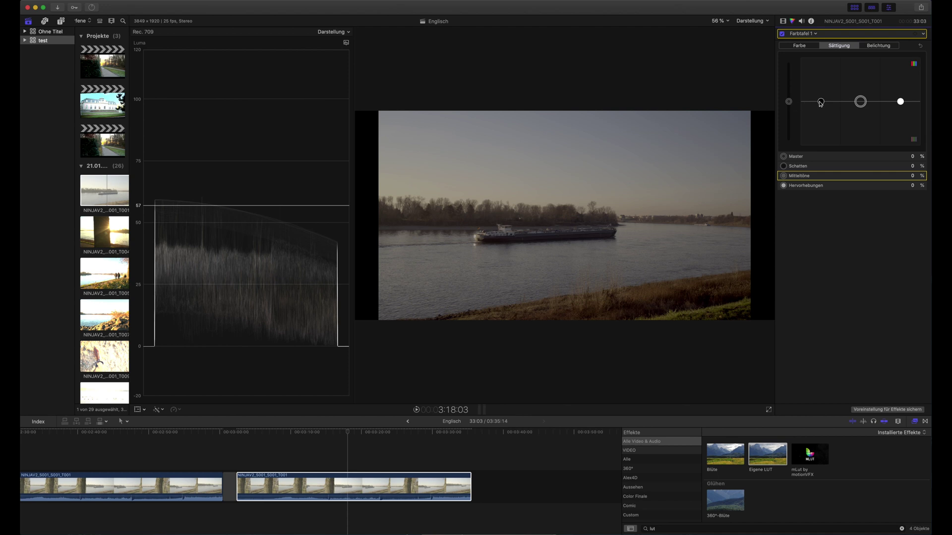
{"action": "left_click_drag", "start_coordinate": [792, 103], "coordinate": [791, 96]}
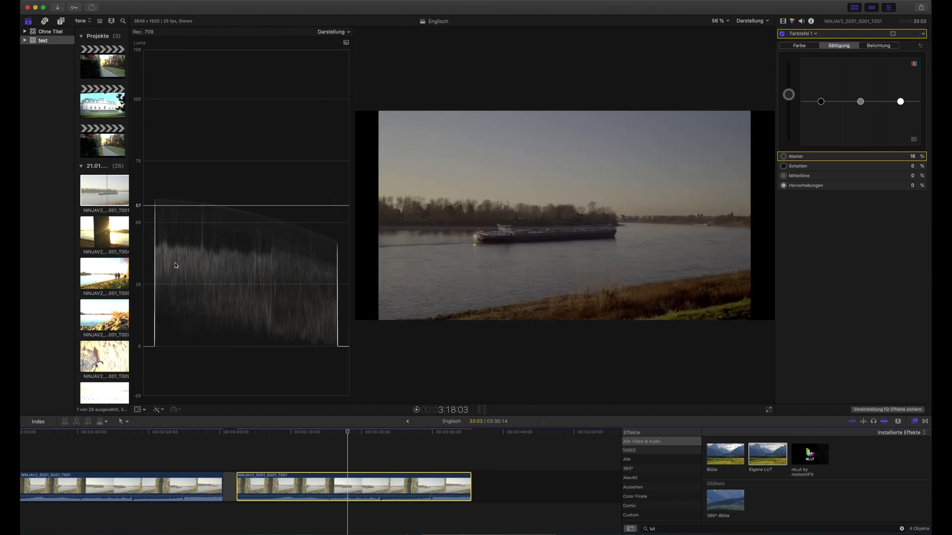
Append walkers clip T005 to the timeline end, dismiss the HDR alert, and select it.
{"action": "left_click", "coordinate": [105, 275]}
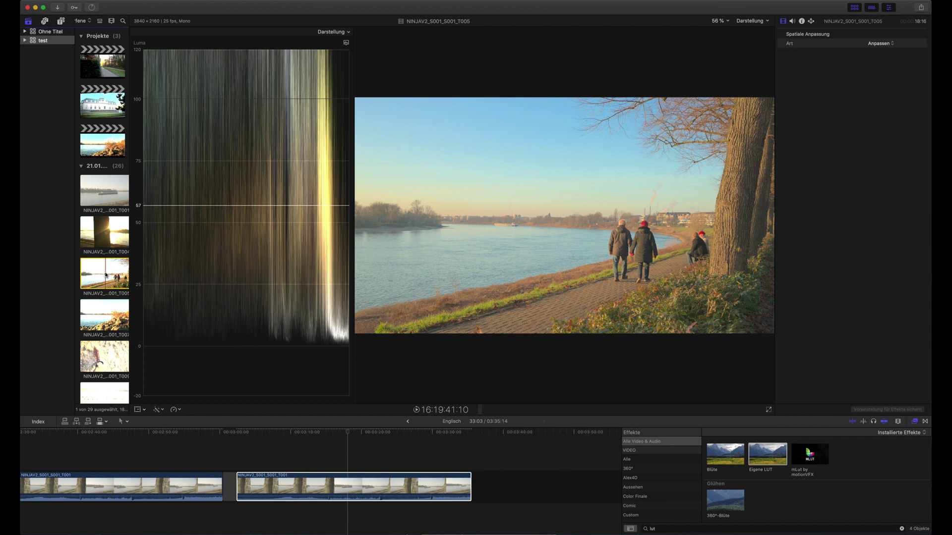
{"action": "key", "text": "e"}
{"action": "left_click", "coordinate": [531, 184]}
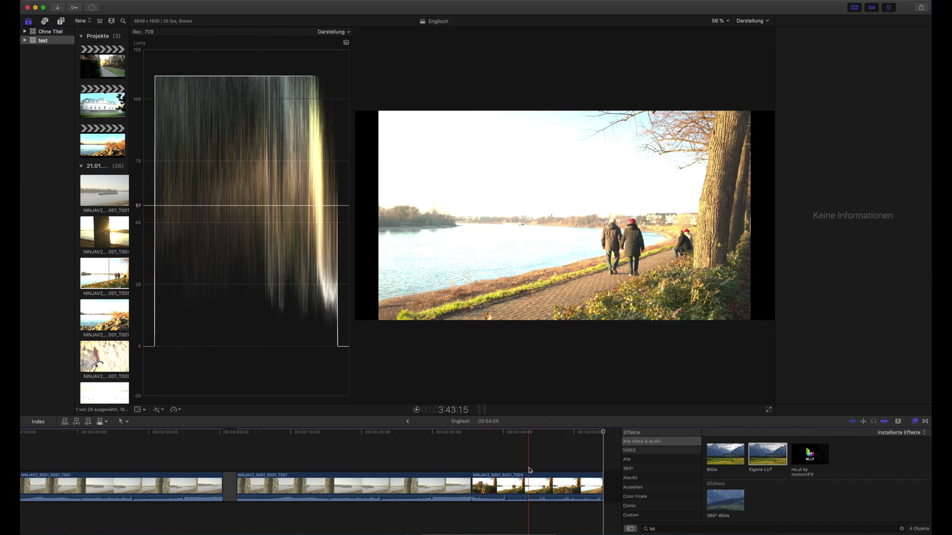
{"action": "left_click", "coordinate": [537, 488]}
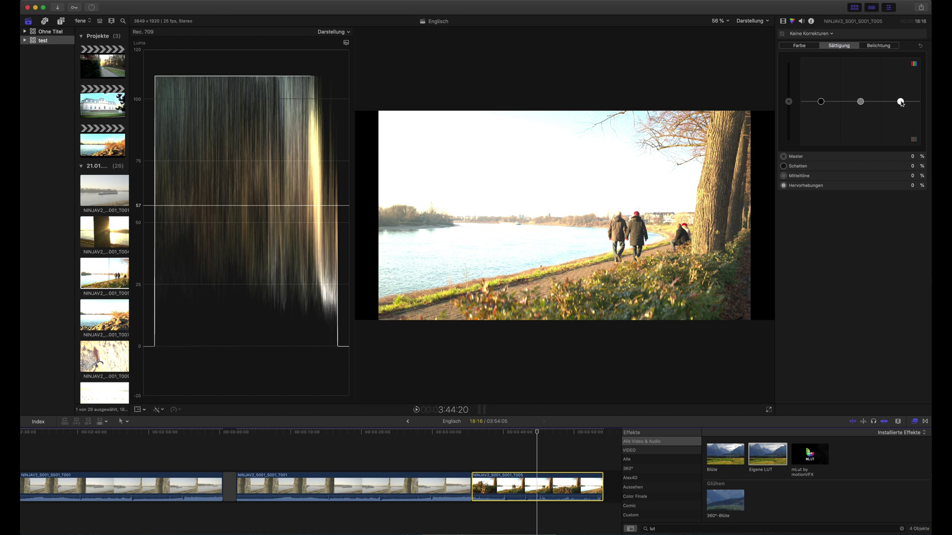
Lower the walkers clip's highlight saturation to -25% and highlight exposure to -45%.
{"action": "left_click_drag", "start_coordinate": [901, 103], "coordinate": [901, 114]}
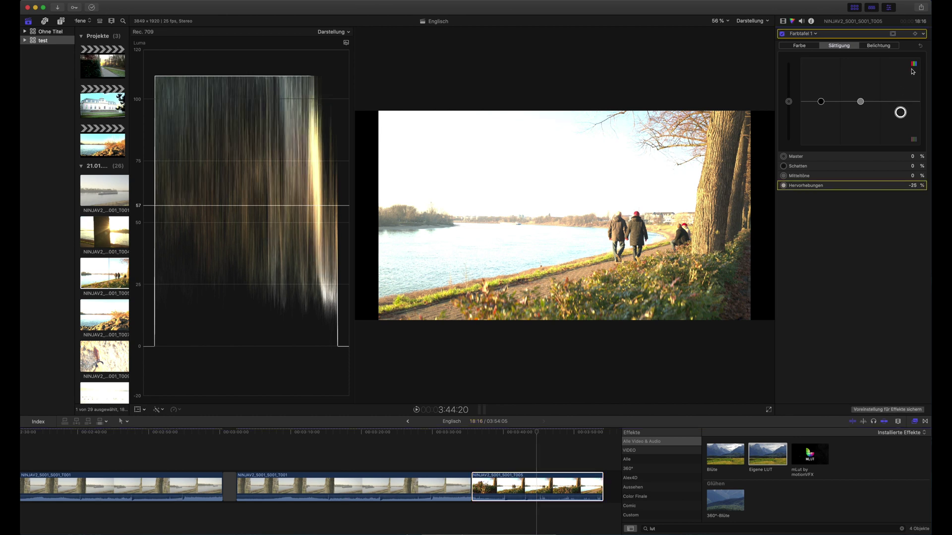
{"action": "left_click", "coordinate": [892, 46]}
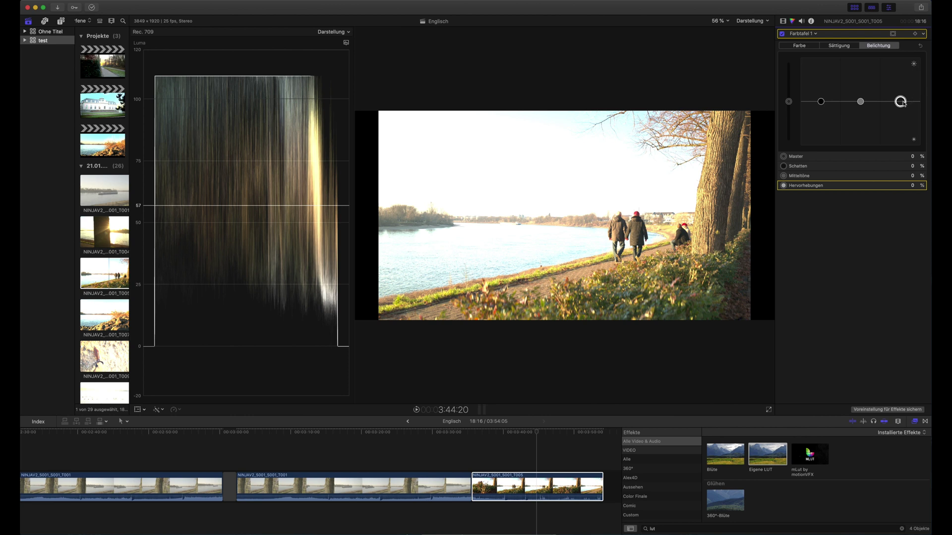
{"action": "left_click_drag", "start_coordinate": [901, 103], "coordinate": [901, 121]}
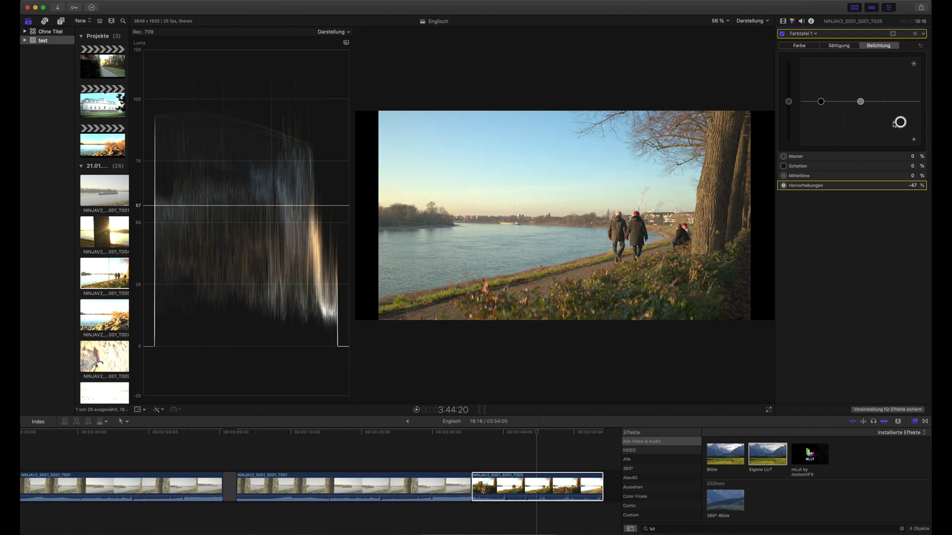
{"action": "left_click_drag", "start_coordinate": [894, 124], "coordinate": [894, 123]}
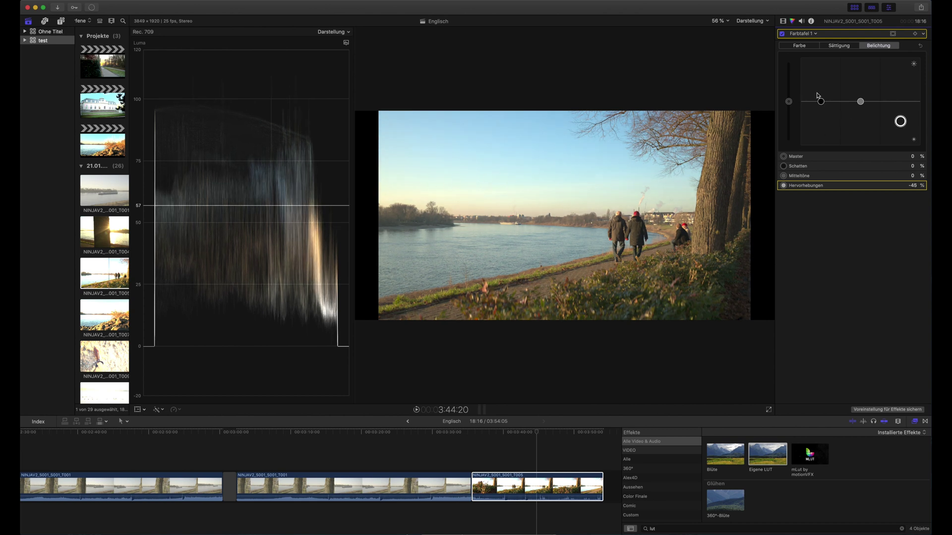
Adjust the walkers clip's exposure pucks to highlights -48%, shadows -22%, midtones 12%.
{"action": "left_click_drag", "start_coordinate": [900, 121], "coordinate": [900, 126]}
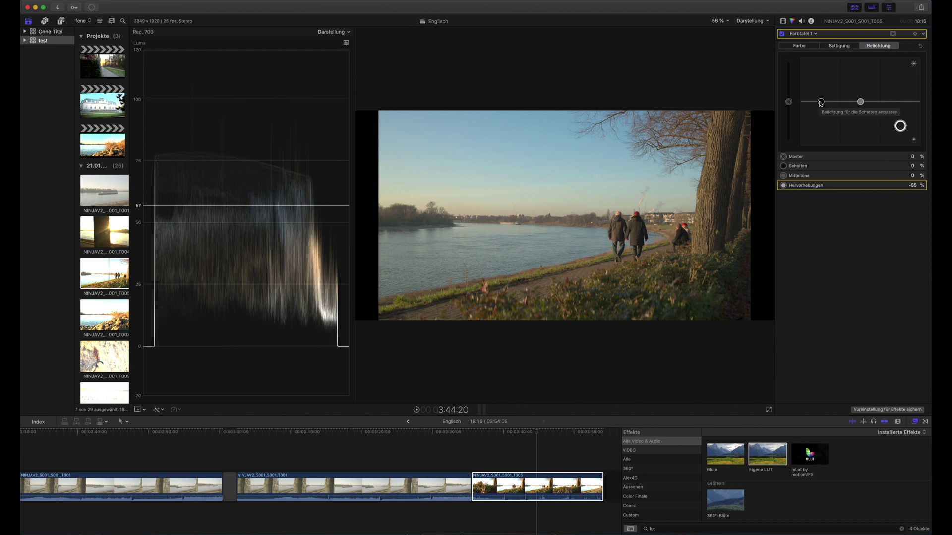
{"action": "left_click_drag", "start_coordinate": [821, 103], "coordinate": [861, 97]}
{"action": "left_click_drag", "start_coordinate": [900, 126], "coordinate": [899, 124]}
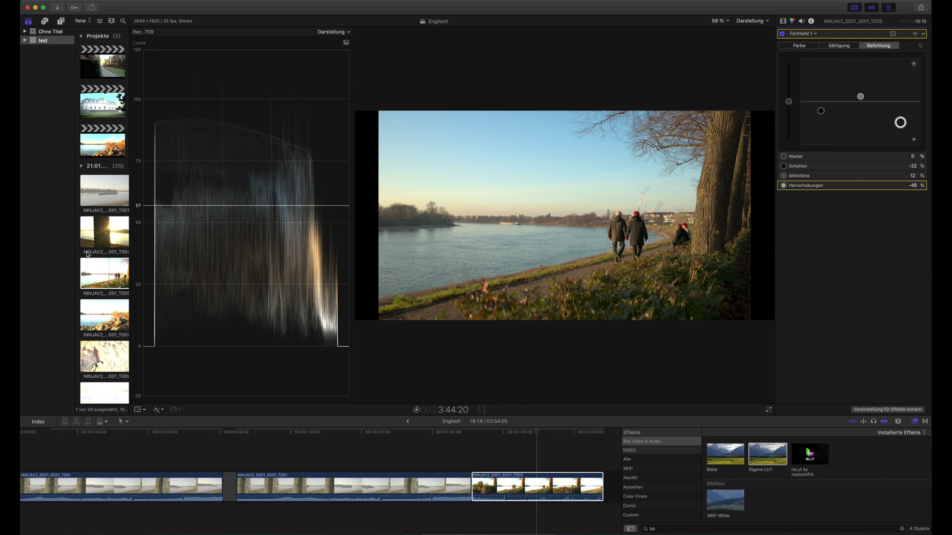
Add castle clip NINJAV2_S001_S001_T022 at the timeline end, accept the HDR warning, and select it.
{"action": "scroll", "coordinate": [86, 254], "scroll_direction": "down", "scroll_amount": 5}
{"action": "scroll", "coordinate": [87, 255], "scroll_direction": "down", "scroll_amount": 9}
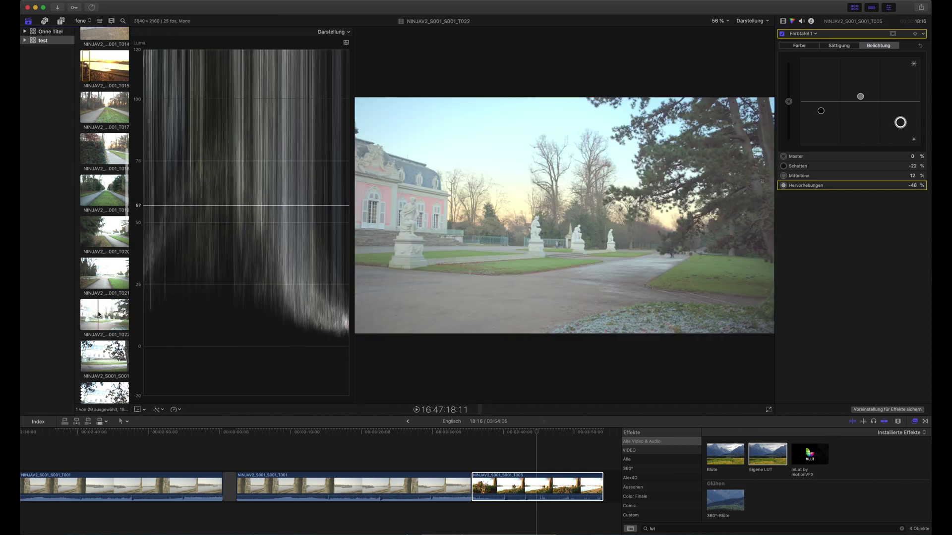
{"action": "left_click", "coordinate": [99, 317]}
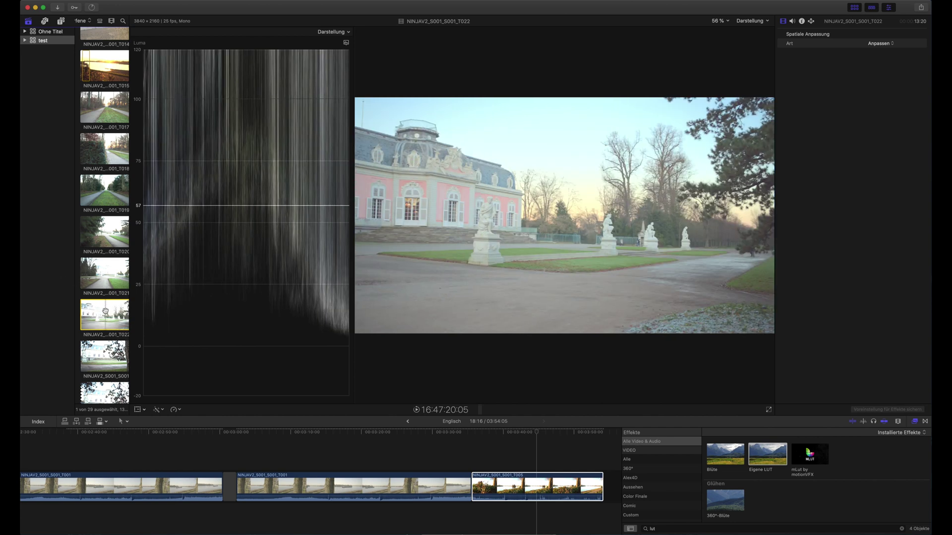
{"action": "left_click_drag", "start_coordinate": [105, 311], "coordinate": [582, 473]}
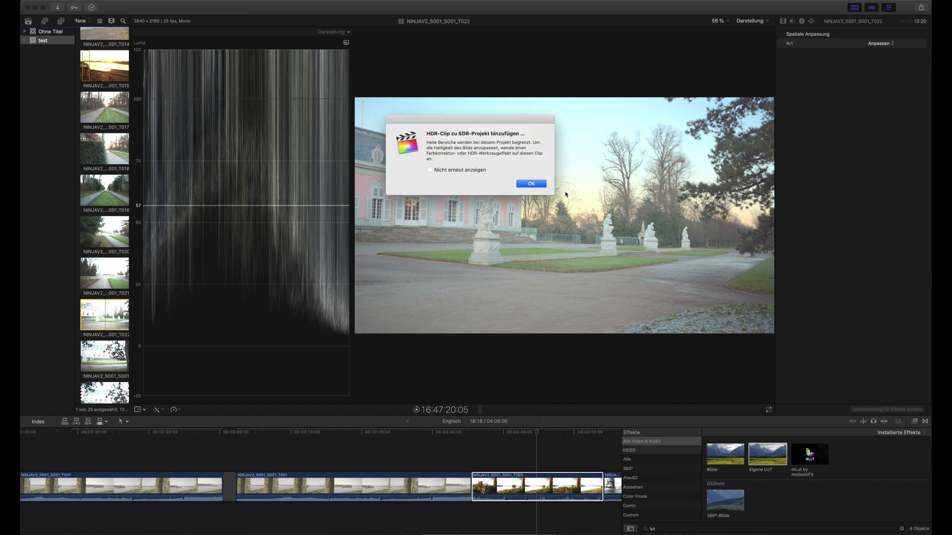
{"action": "left_click", "coordinate": [531, 184]}
{"action": "scroll", "coordinate": [527, 449], "scroll_direction": "right", "scroll_amount": 10}
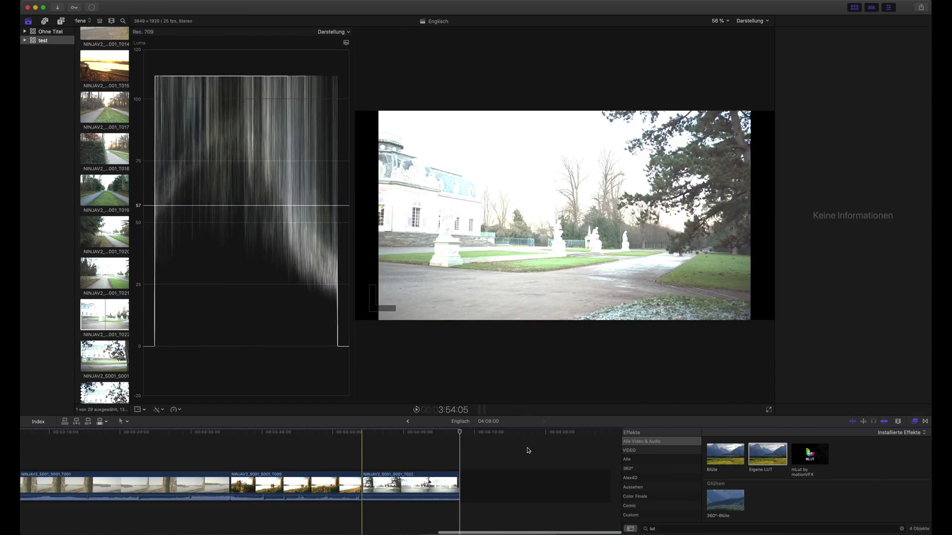
{"action": "left_click", "coordinate": [427, 450]}
{"action": "left_click", "coordinate": [433, 487]}
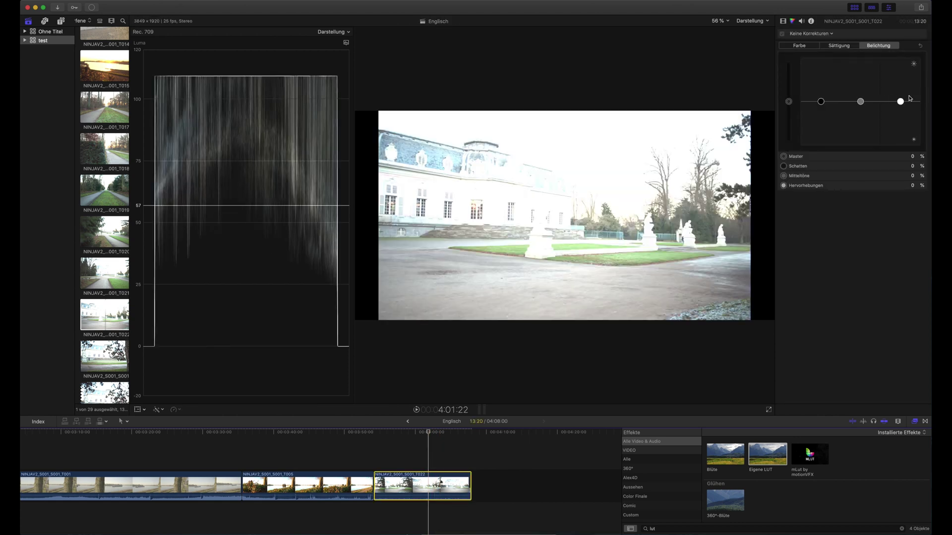
Darken the castle clip's highlights to about -54 % and its shadows, and lift midtones slightly.
{"action": "left_click_drag", "start_coordinate": [900, 103], "coordinate": [900, 130]}
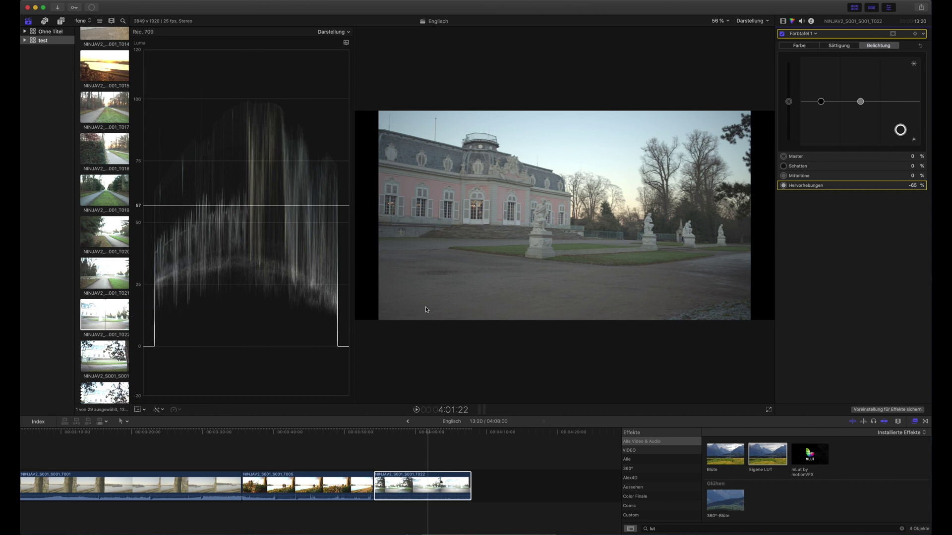
{"action": "left_click_drag", "start_coordinate": [821, 102], "coordinate": [821, 127]}
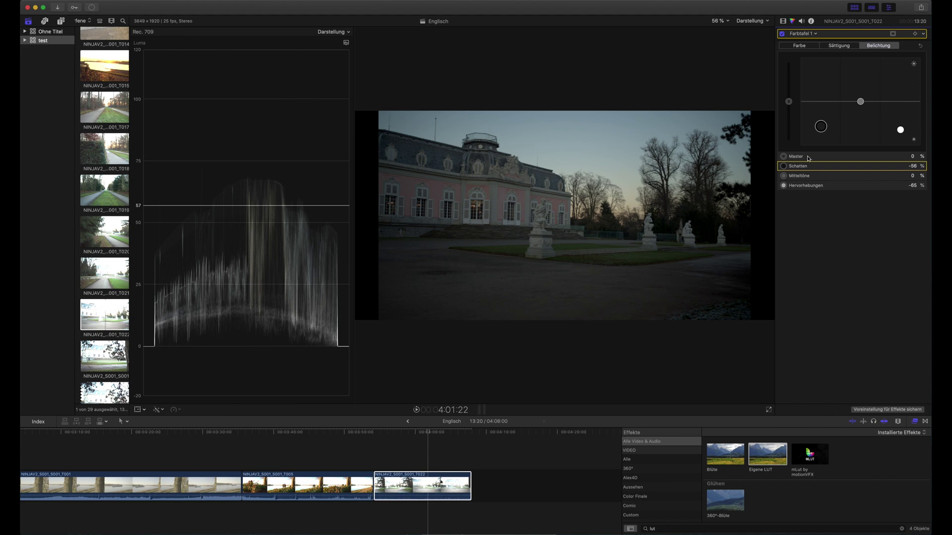
{"action": "left_click_drag", "start_coordinate": [821, 127], "coordinate": [822, 120]}
{"action": "left_click_drag", "start_coordinate": [901, 130], "coordinate": [900, 126]}
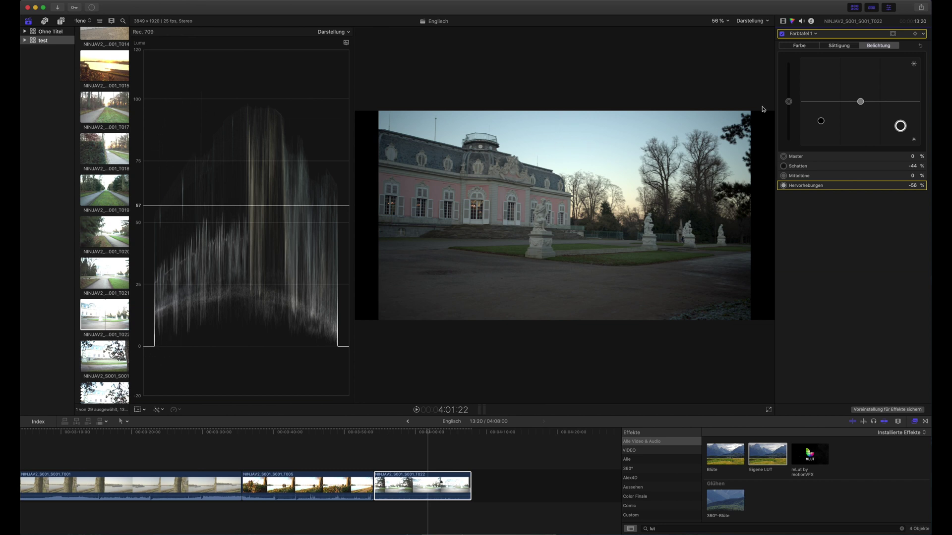
{"action": "left_click_drag", "start_coordinate": [860, 101], "coordinate": [861, 99]}
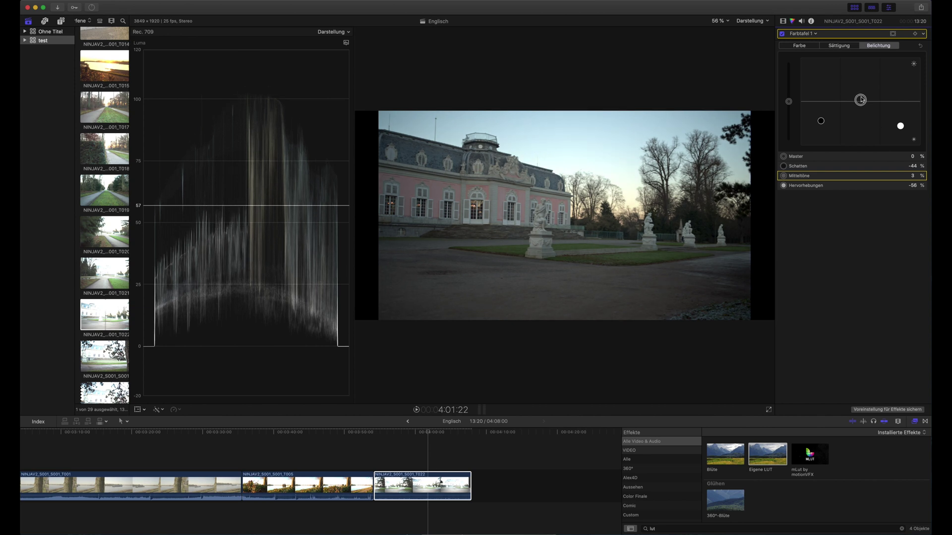
Set the castle clip's Master saturation to 19 %.
{"action": "left_click", "coordinate": [837, 46]}
{"action": "left_click_drag", "start_coordinate": [789, 101], "coordinate": [788, 55]}
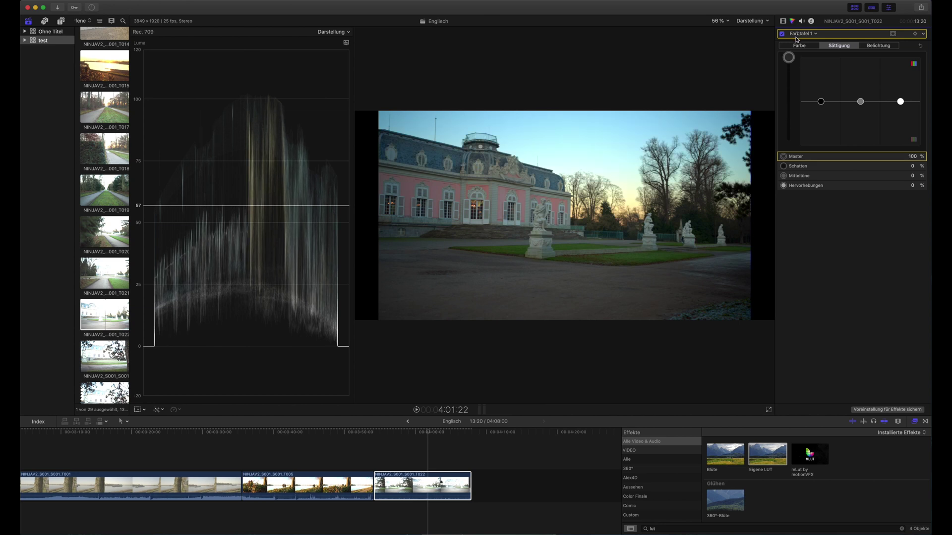
{"action": "left_click_drag", "start_coordinate": [789, 57], "coordinate": [789, 92]}
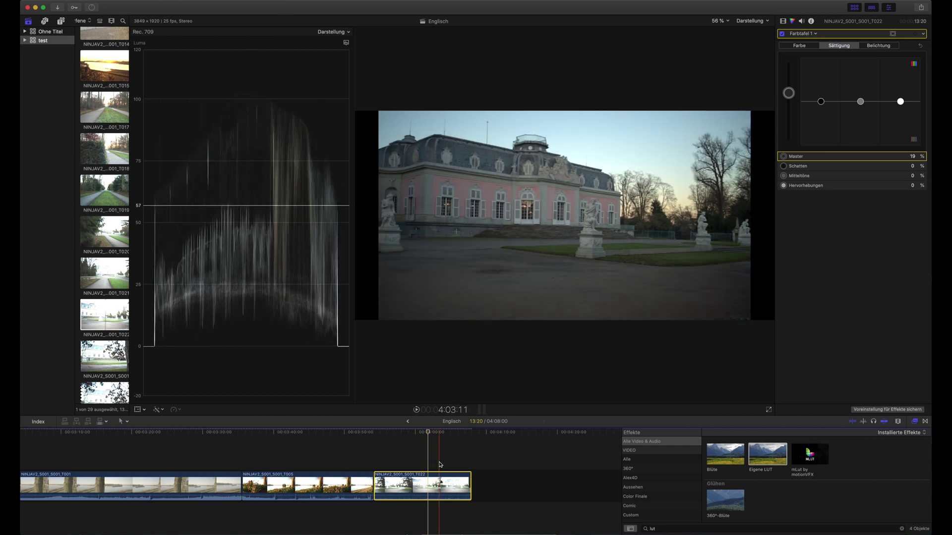
Browse the clip list, previewing the sunset river clip T015.
{"action": "scroll", "coordinate": [99, 215], "scroll_direction": "down", "scroll_amount": 6}
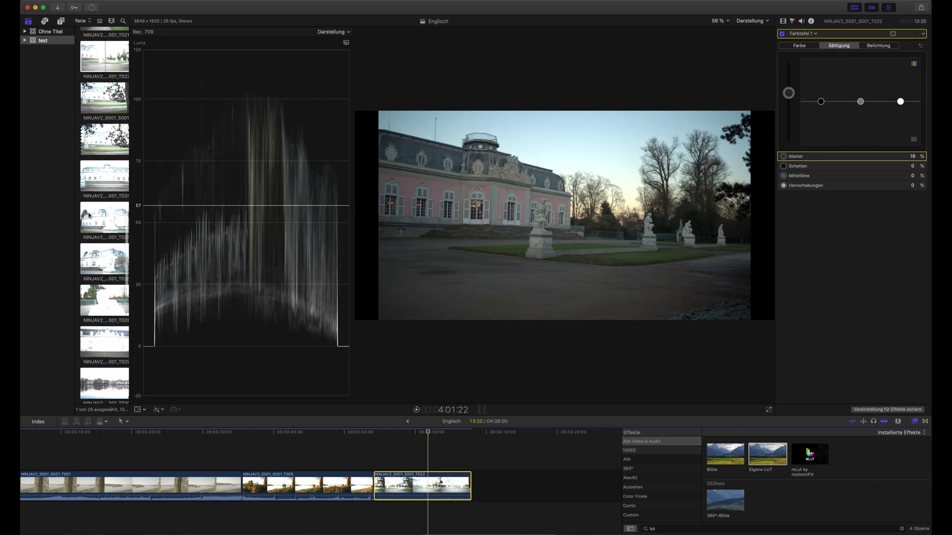
{"action": "scroll", "coordinate": [89, 215], "scroll_direction": "down", "scroll_amount": 4}
{"action": "scroll", "coordinate": [89, 215], "scroll_direction": "up", "scroll_amount": 10}
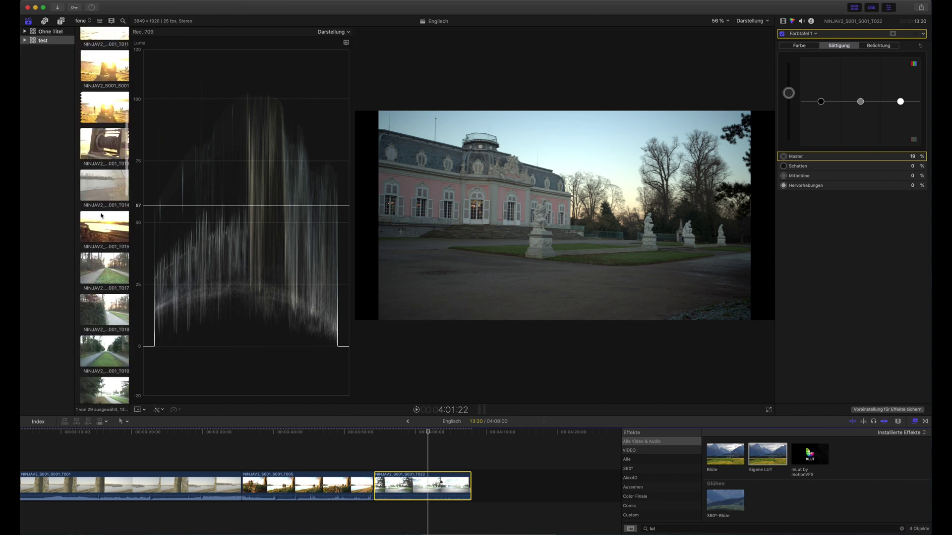
{"action": "left_click", "coordinate": [100, 220]}
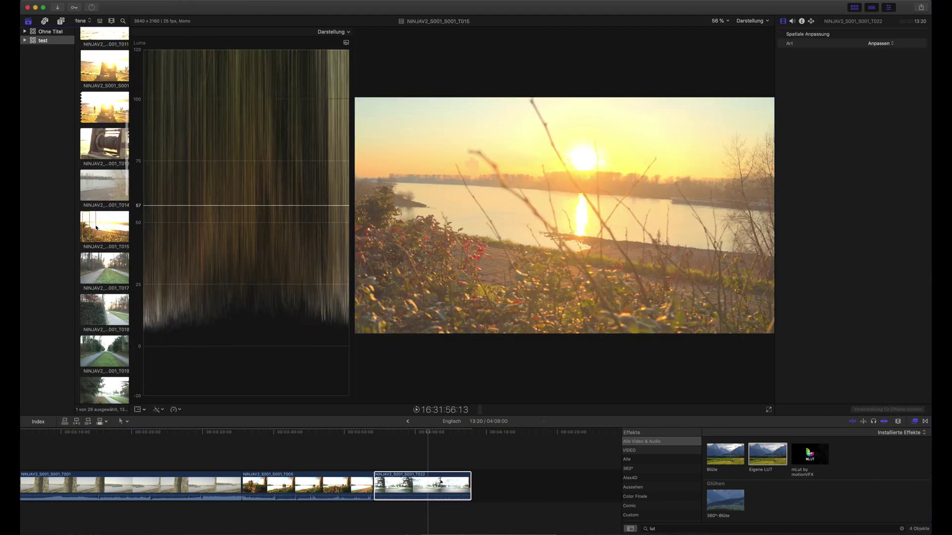
{"action": "scroll", "coordinate": [97, 227], "scroll_direction": "up", "scroll_amount": 1}
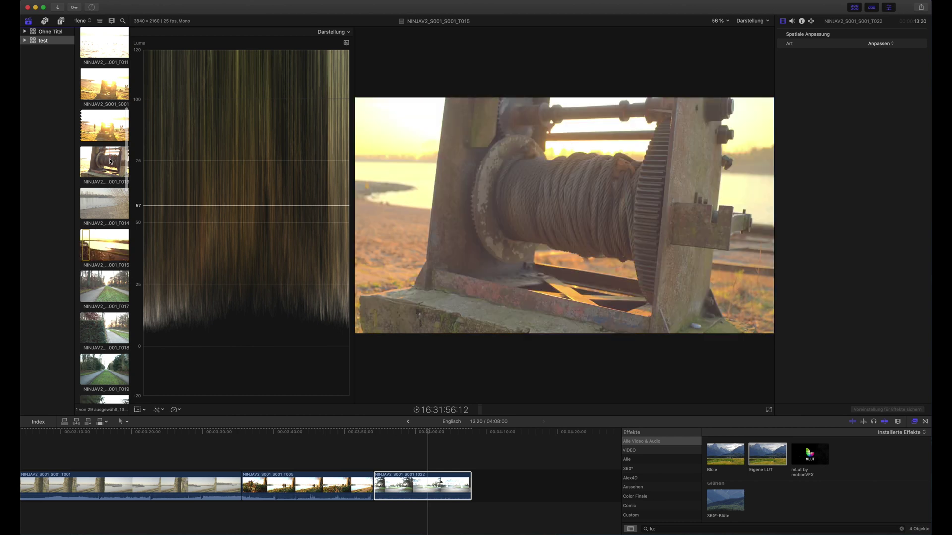
{"action": "scroll", "coordinate": [108, 118], "scroll_direction": "up", "scroll_amount": 4}
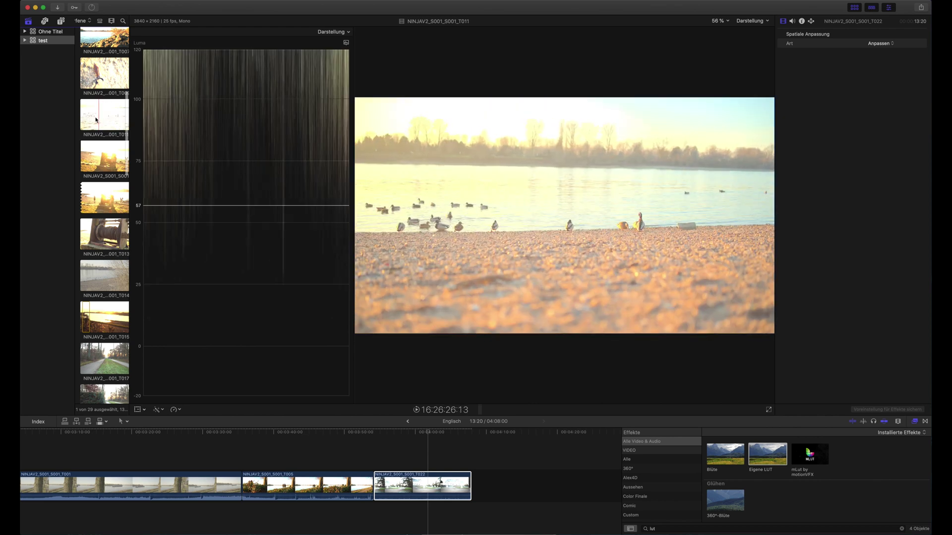
Append ducks clip T011 to the timeline end, accepting the HDR warning, and select it.
{"action": "left_click", "coordinate": [96, 119]}
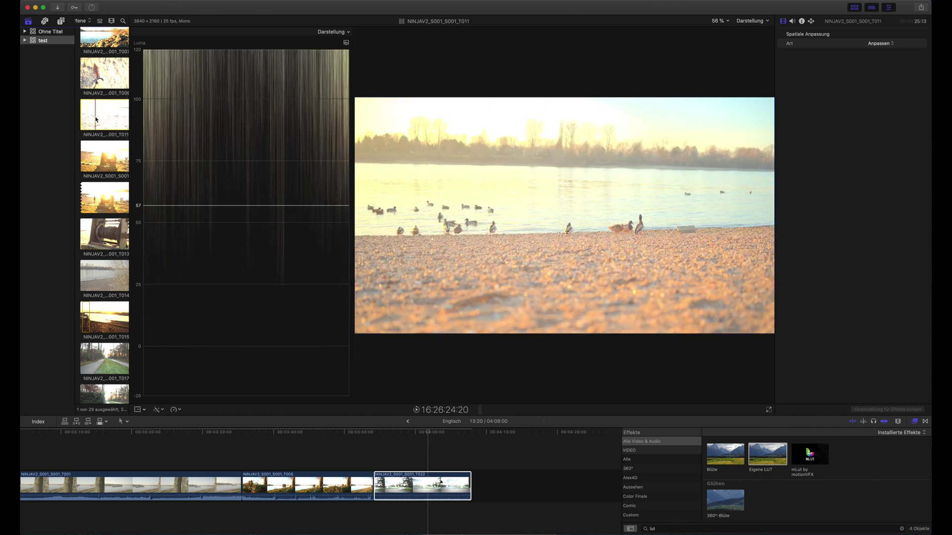
{"action": "left_click_drag", "start_coordinate": [97, 119], "coordinate": [555, 484]}
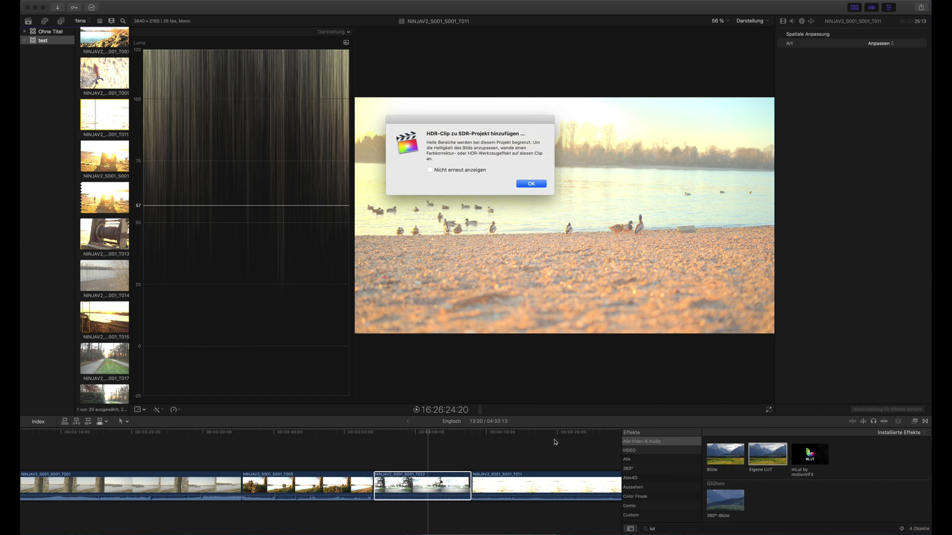
{"action": "left_click", "coordinate": [531, 184]}
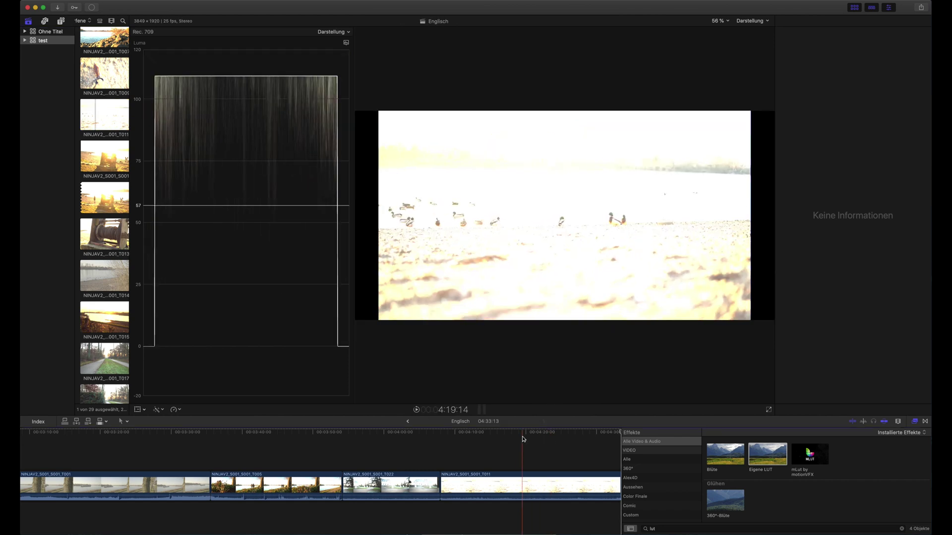
{"action": "left_click", "coordinate": [541, 481]}
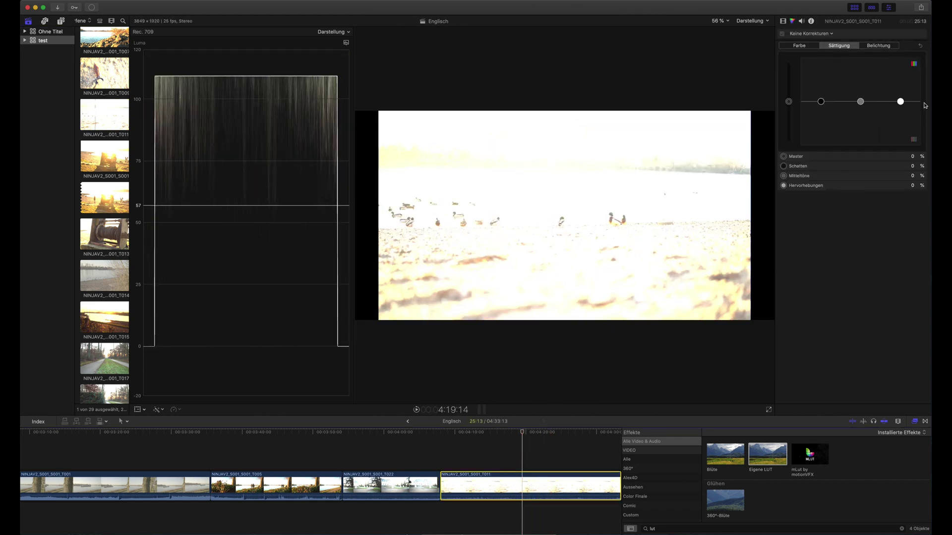
Set the ducks clip's exposure to highlights -48 %, shadows -78 % and midtones 4 %.
{"action": "left_click", "coordinate": [888, 47]}
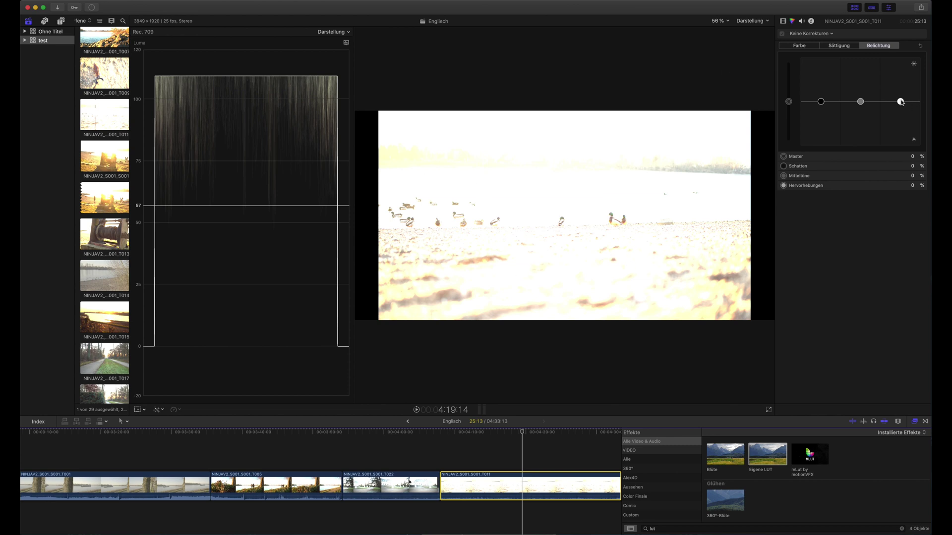
{"action": "left_click_drag", "start_coordinate": [900, 102], "coordinate": [900, 131]}
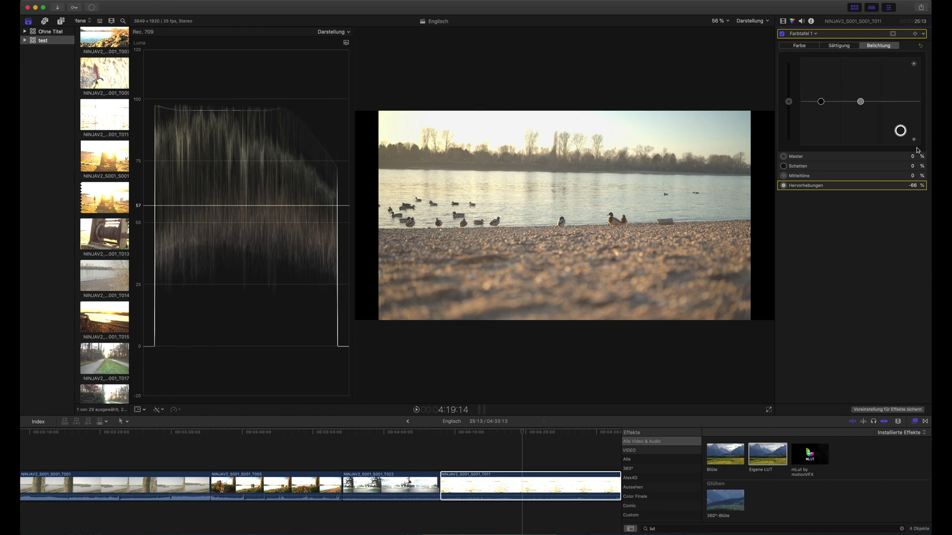
{"action": "left_click_drag", "start_coordinate": [901, 137], "coordinate": [899, 137]}
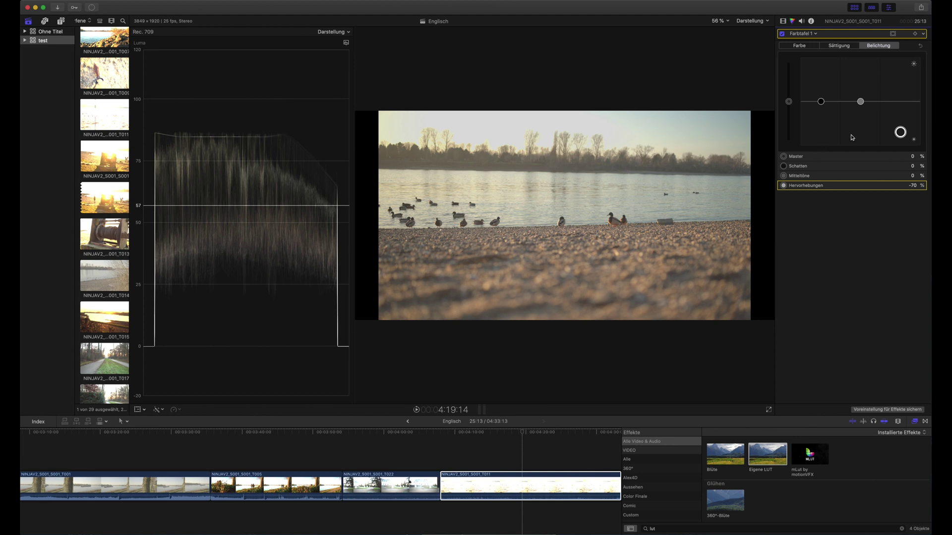
{"action": "left_click_drag", "start_coordinate": [902, 132], "coordinate": [902, 131]}
{"action": "left_click_drag", "start_coordinate": [821, 101], "coordinate": [813, 133]}
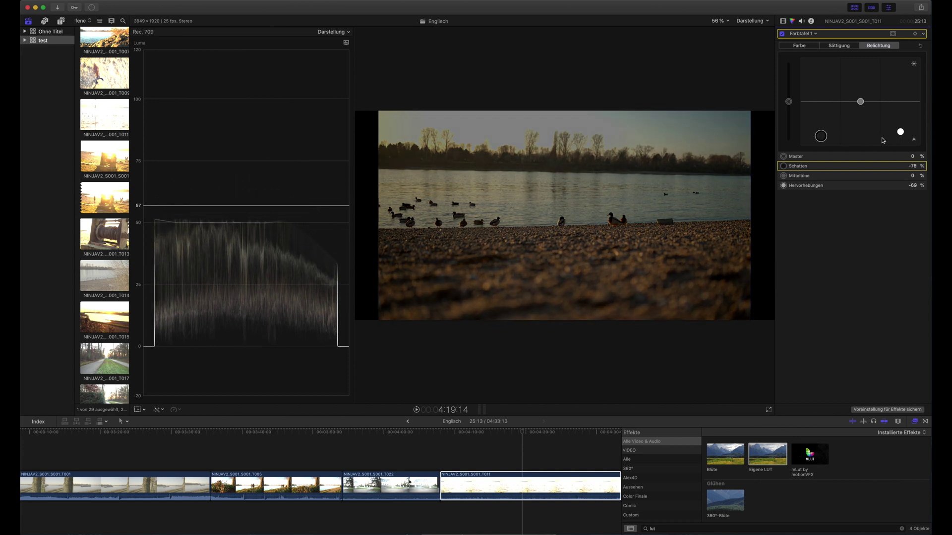
{"action": "mouse_move", "coordinate": [901, 132]}
{"action": "left_mouse_down"}
{"action": "mouse_move", "coordinate": [861, 96]}
{"action": "mouse_move", "coordinate": [901, 125]}
{"action": "left_mouse_up"}
{"action": "left_click_drag", "start_coordinate": [861, 101], "coordinate": [860, 100]}
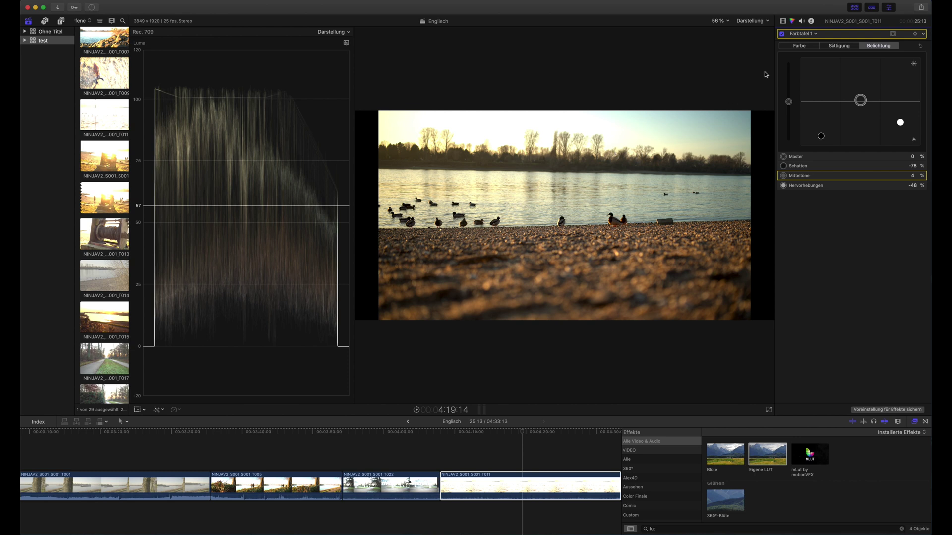
Inspect the ducks clip at 150 % viewer zoom and set its highlights to -50 %.
{"action": "left_click", "coordinate": [727, 21]}
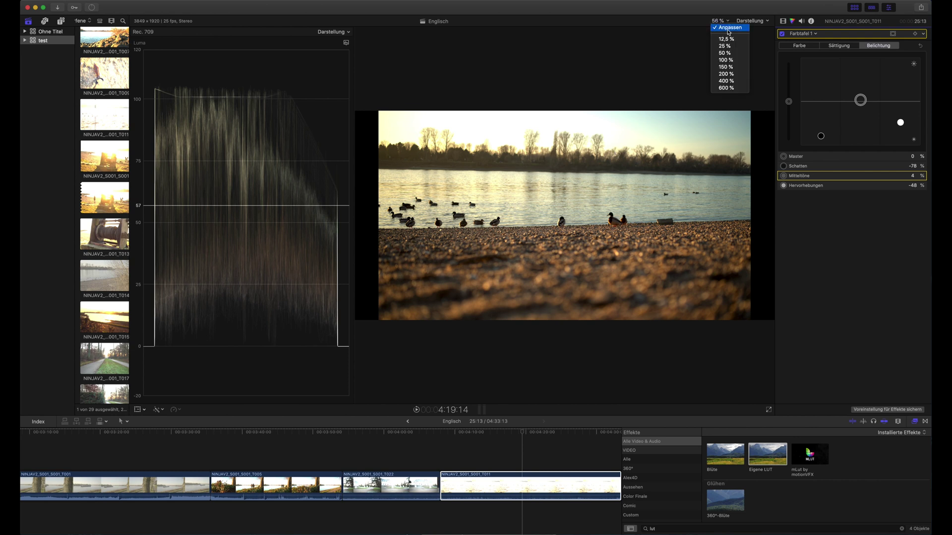
{"action": "left_click", "coordinate": [727, 67]}
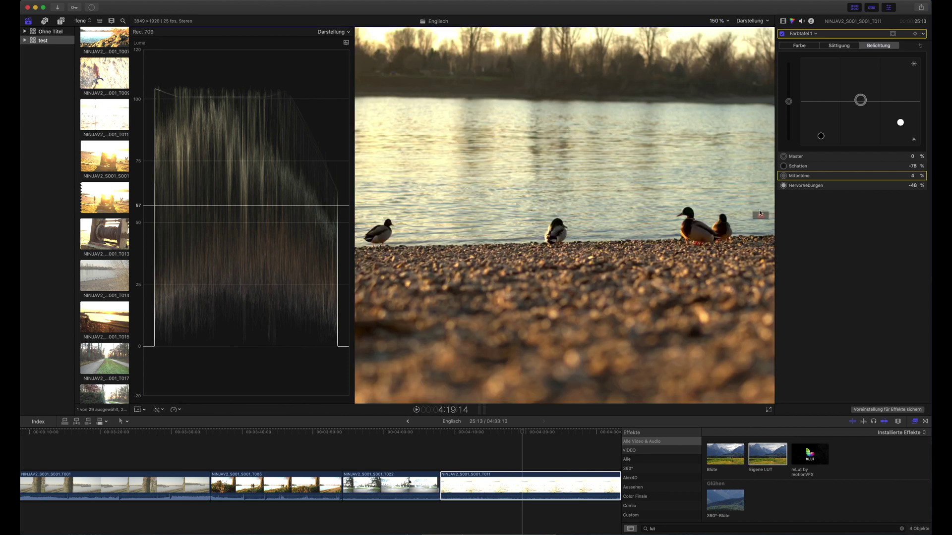
{"action": "left_click_drag", "start_coordinate": [759, 209], "coordinate": [762, 207]}
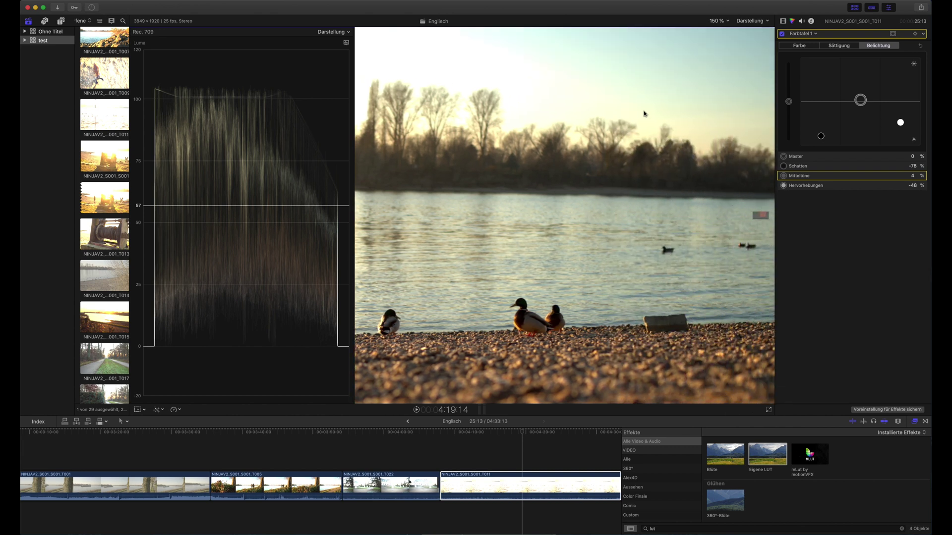
{"action": "left_click_drag", "start_coordinate": [759, 212], "coordinate": [758, 212]}
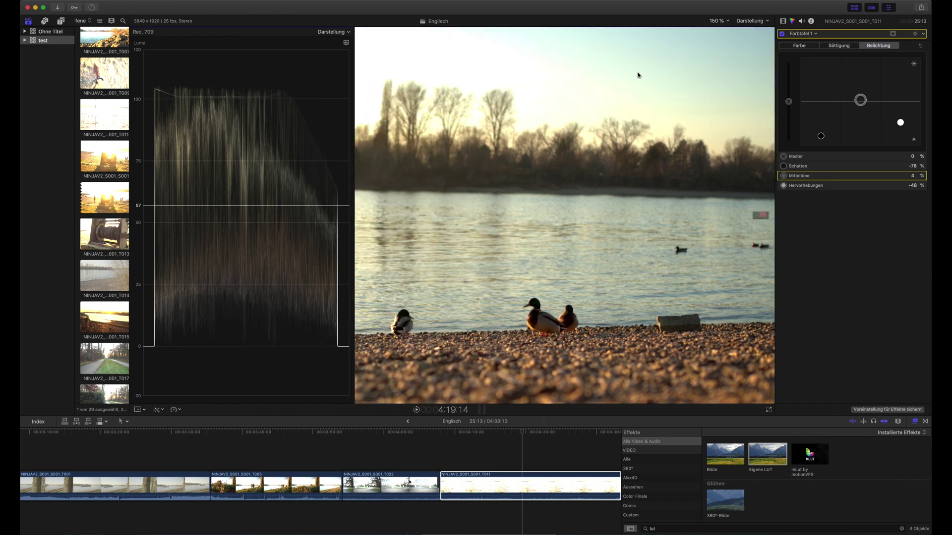
{"action": "left_click", "coordinate": [901, 123]}
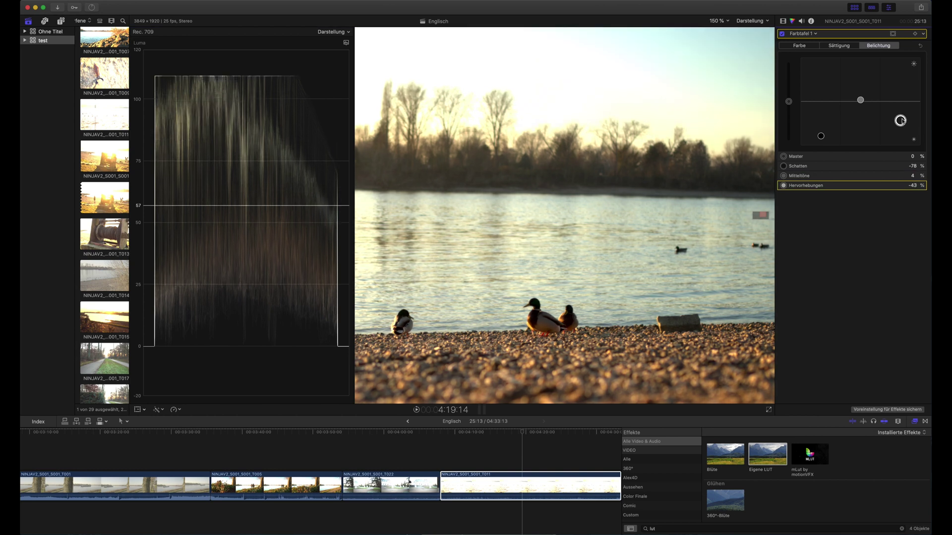
{"action": "left_click_drag", "start_coordinate": [901, 123], "coordinate": [901, 123]}
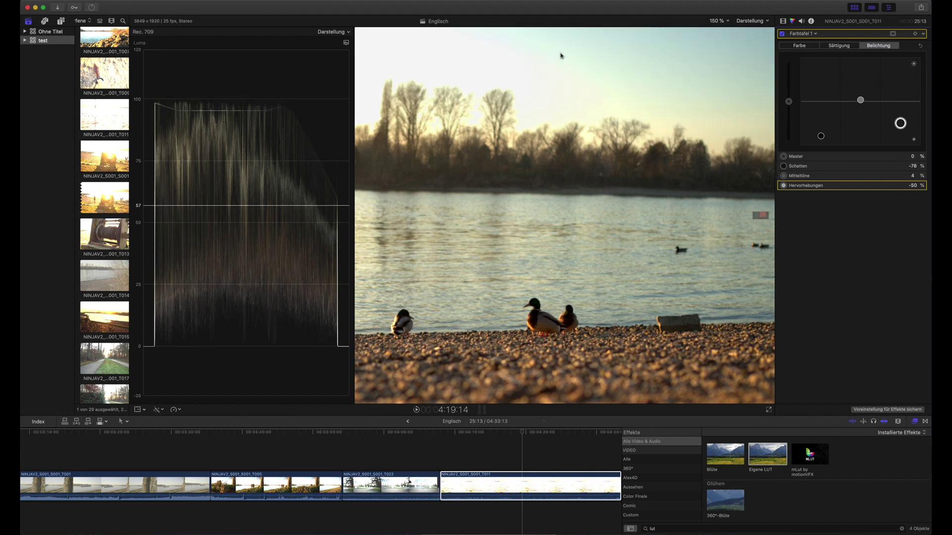